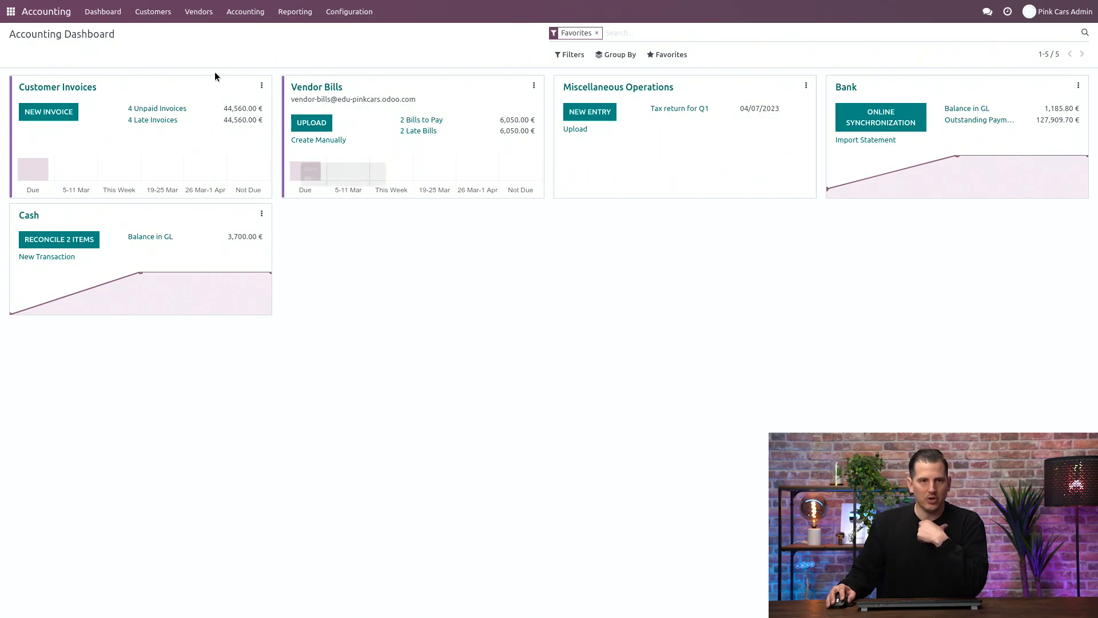
Find Analytic Accounting by searching settings for 'ana', enable it, and save the settings.
left_click(367, 12)
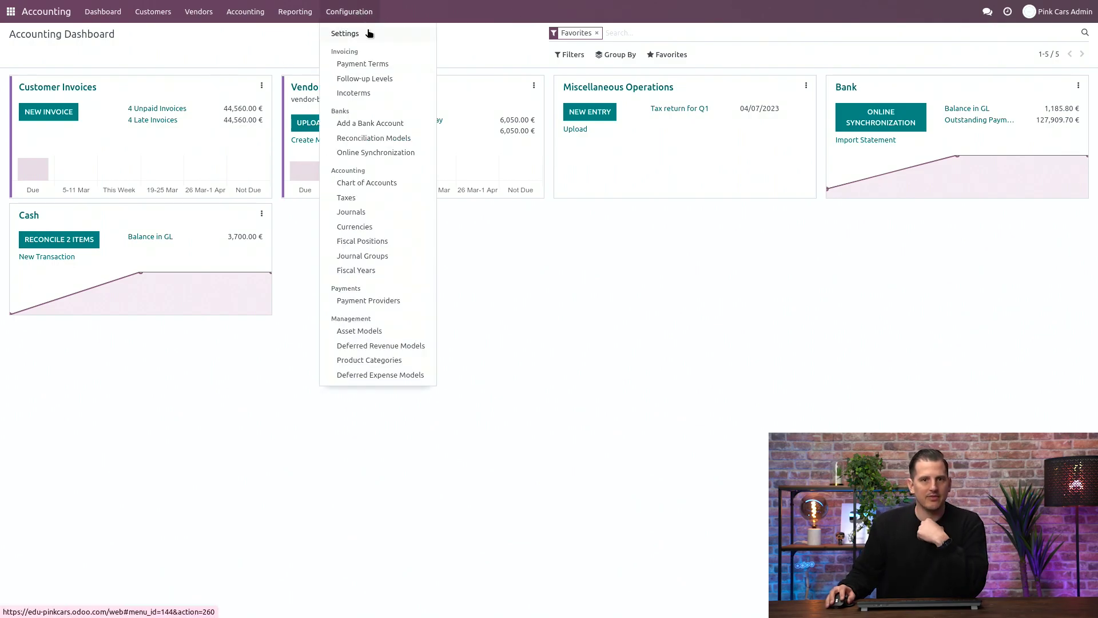
left_click(369, 32)
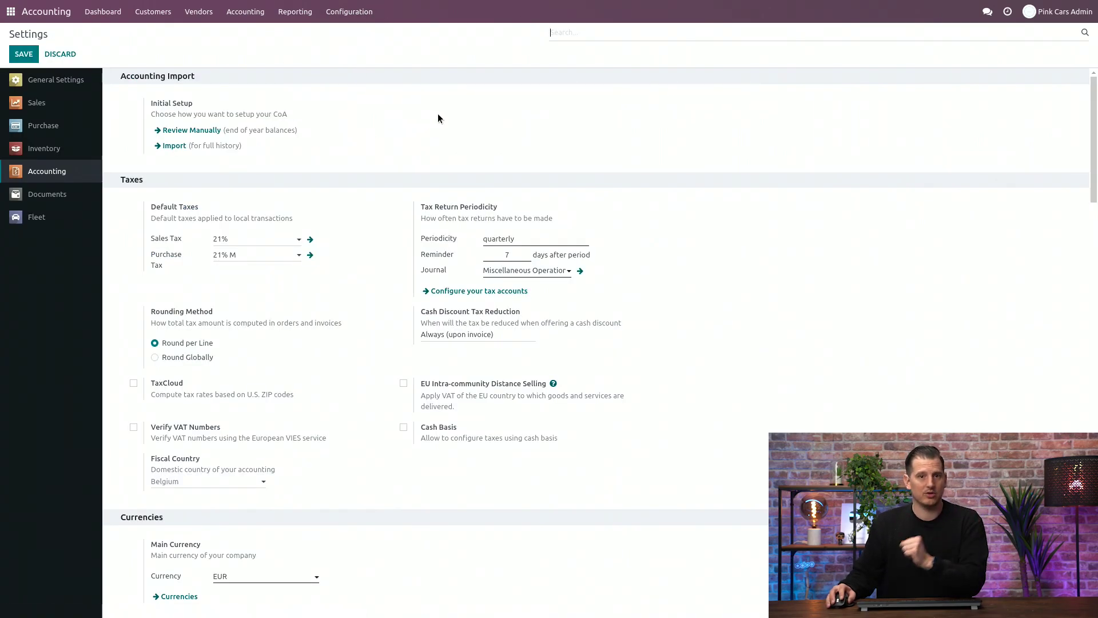
left_click(564, 39)
type("ana")
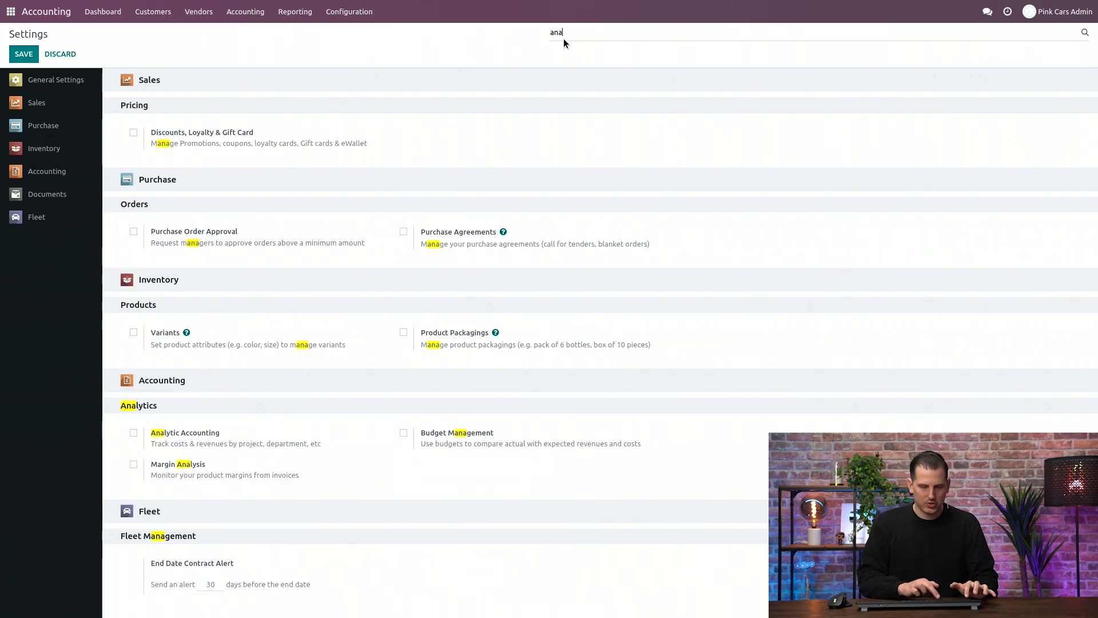
left_click(133, 433)
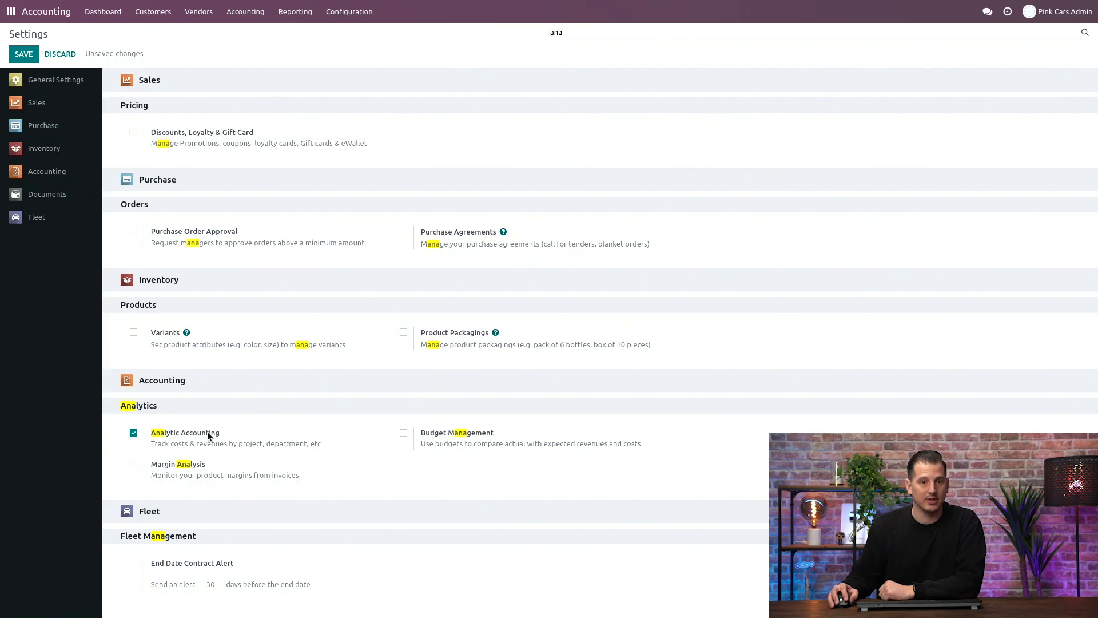
left_click(33, 58)
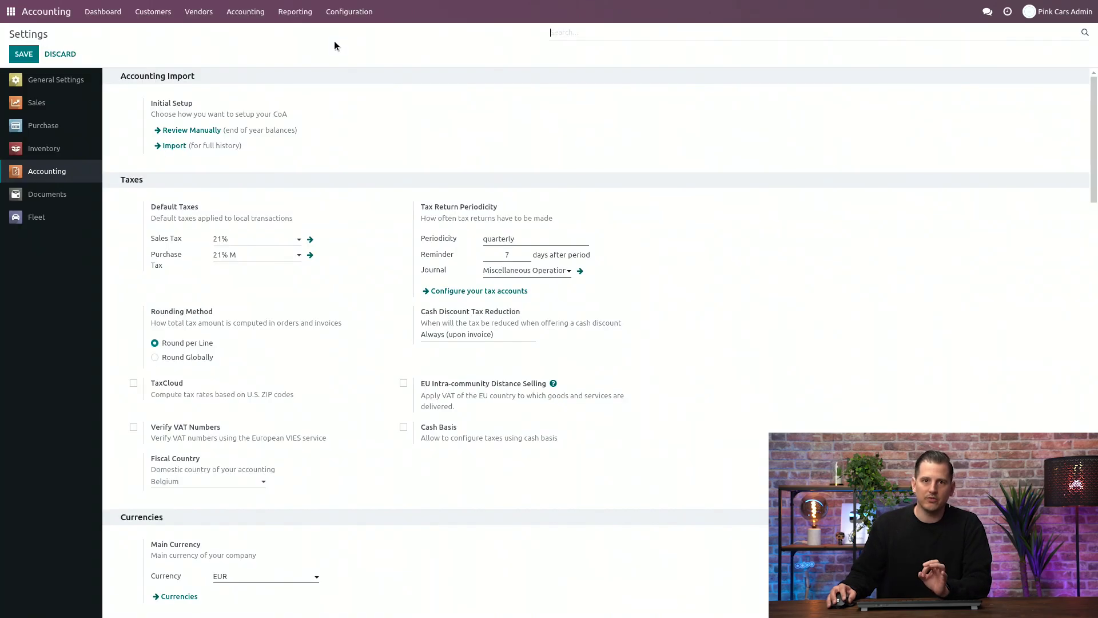
left_click(348, 14)
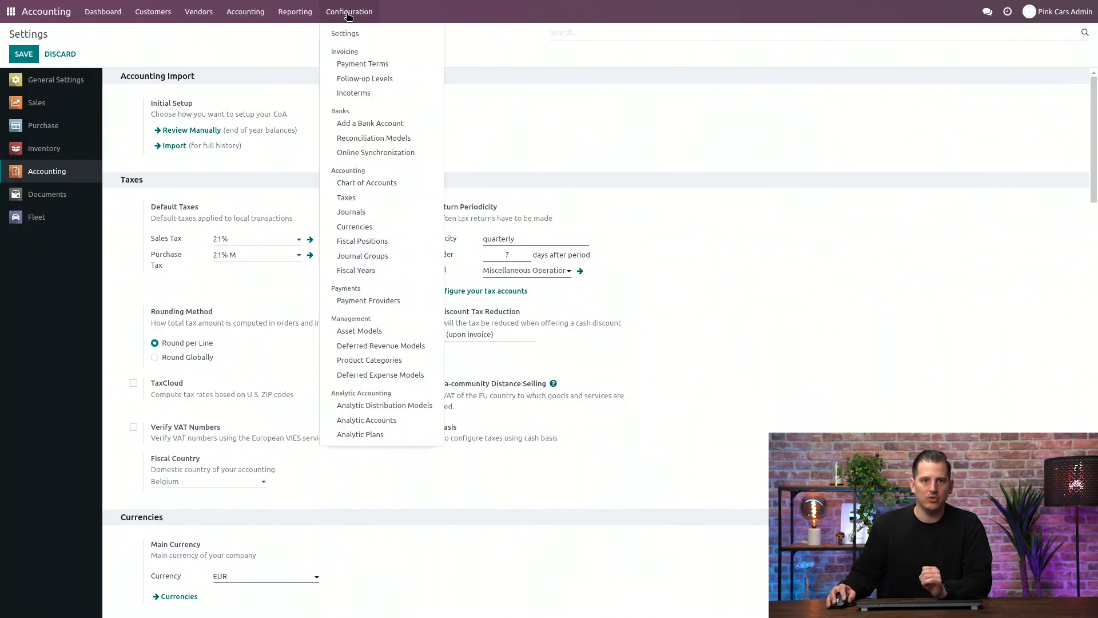
Go to Analytic Plans and create a new plan.
left_click(398, 435)
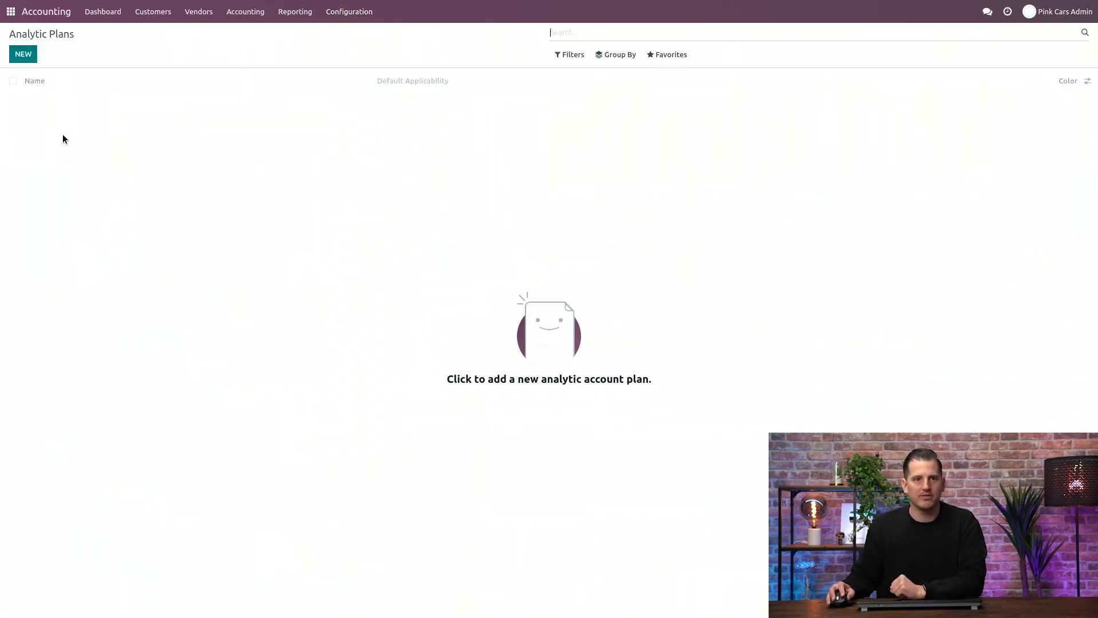
left_click(24, 55)
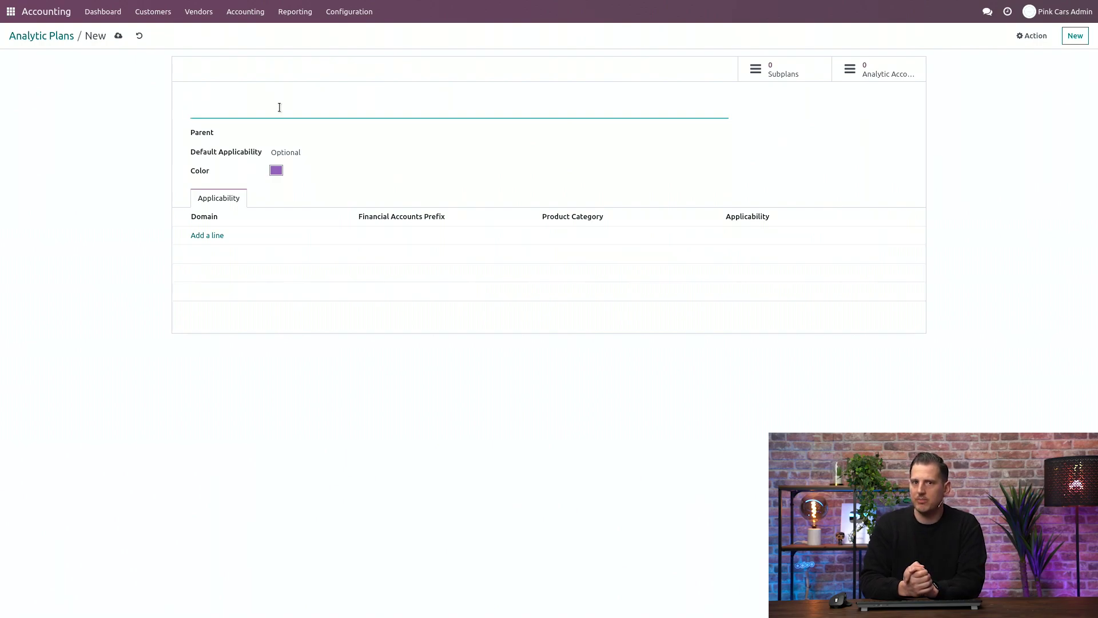
Name the plan 'Region', keep Optional default applicability, and add an applicability rule line.
type("Region")
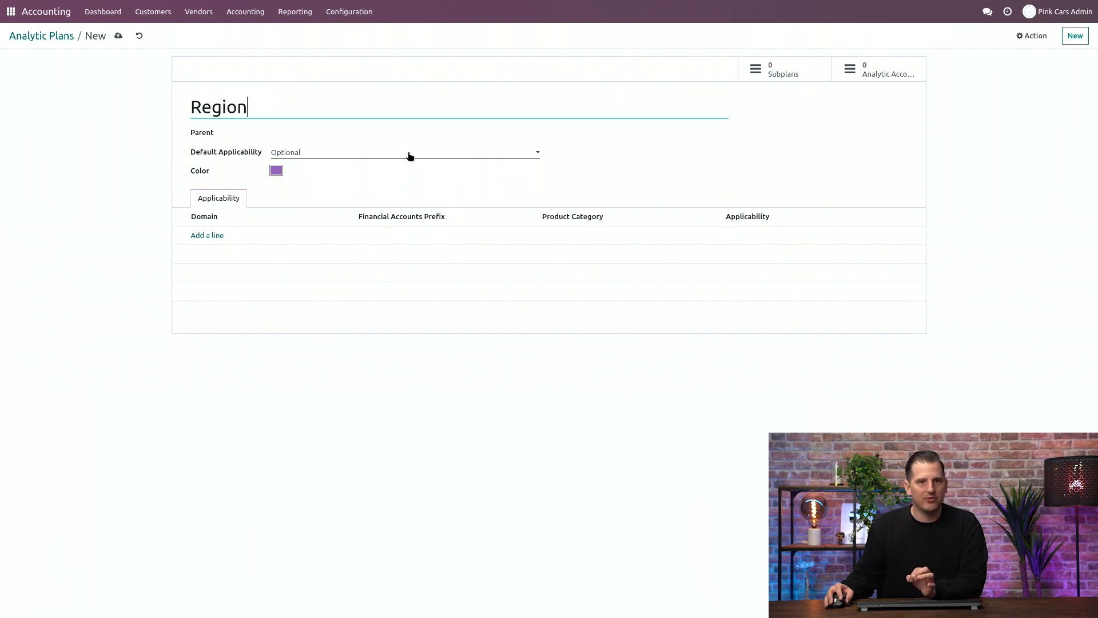
left_click(410, 156)
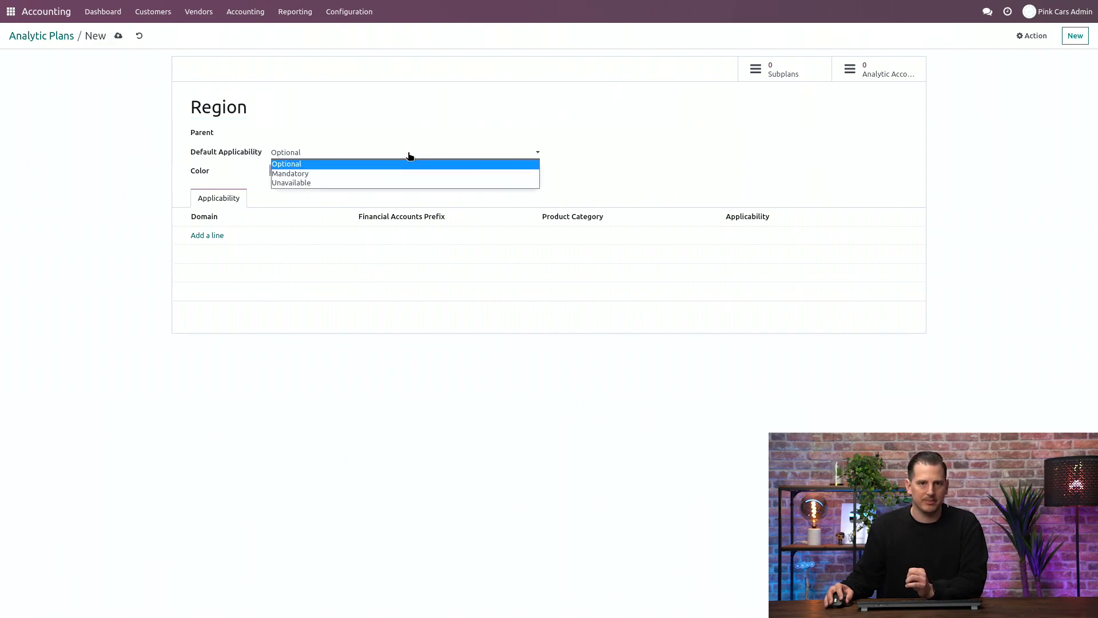
left_click(348, 164)
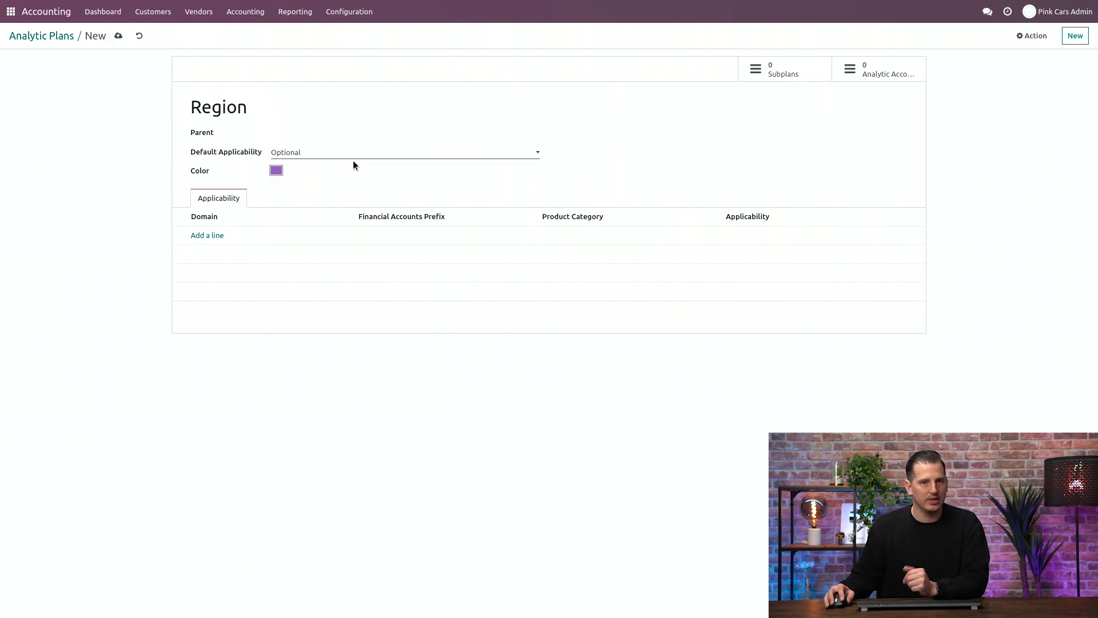
left_click(209, 237)
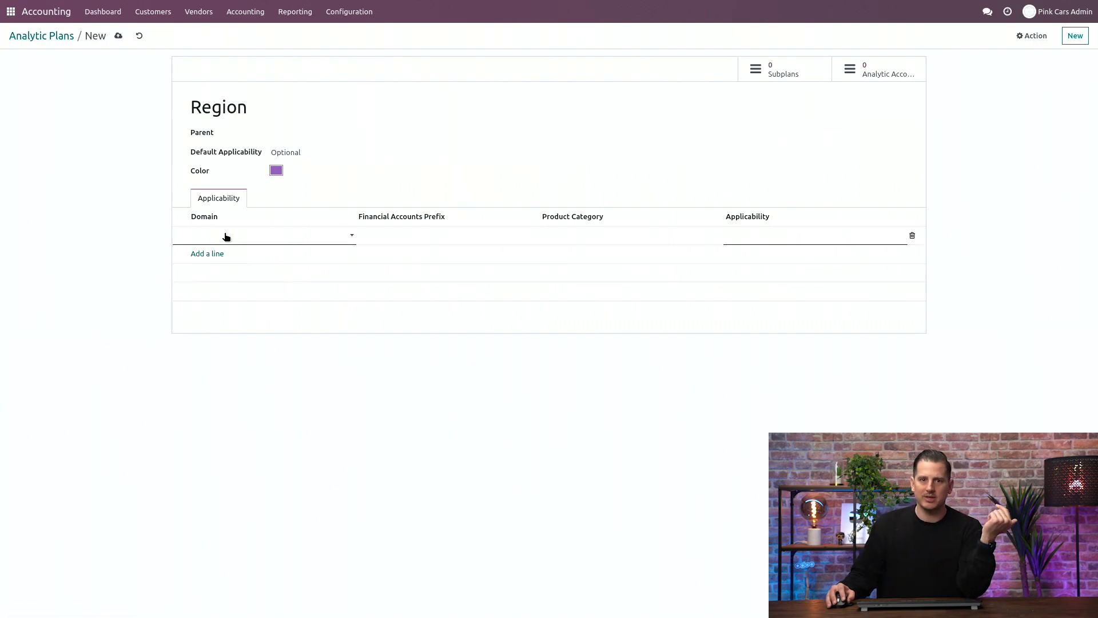
Set the rule's domain to Vendor Bill and applicability to Mandatory, leaving Product Category empty.
left_click(226, 236)
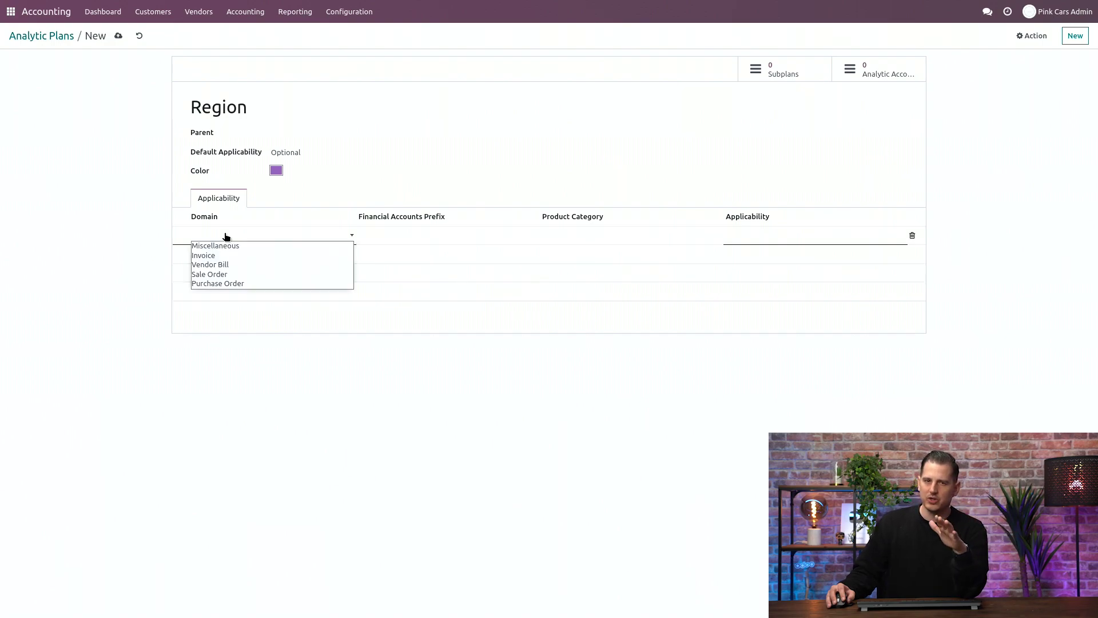
left_click(236, 265)
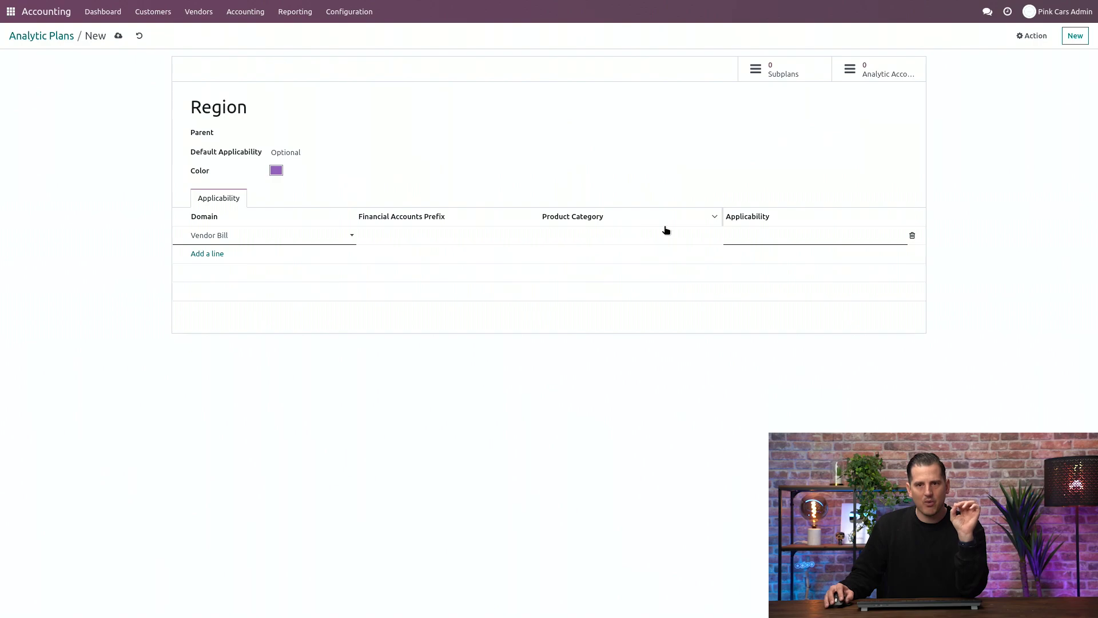
left_click(746, 233)
left_click(750, 256)
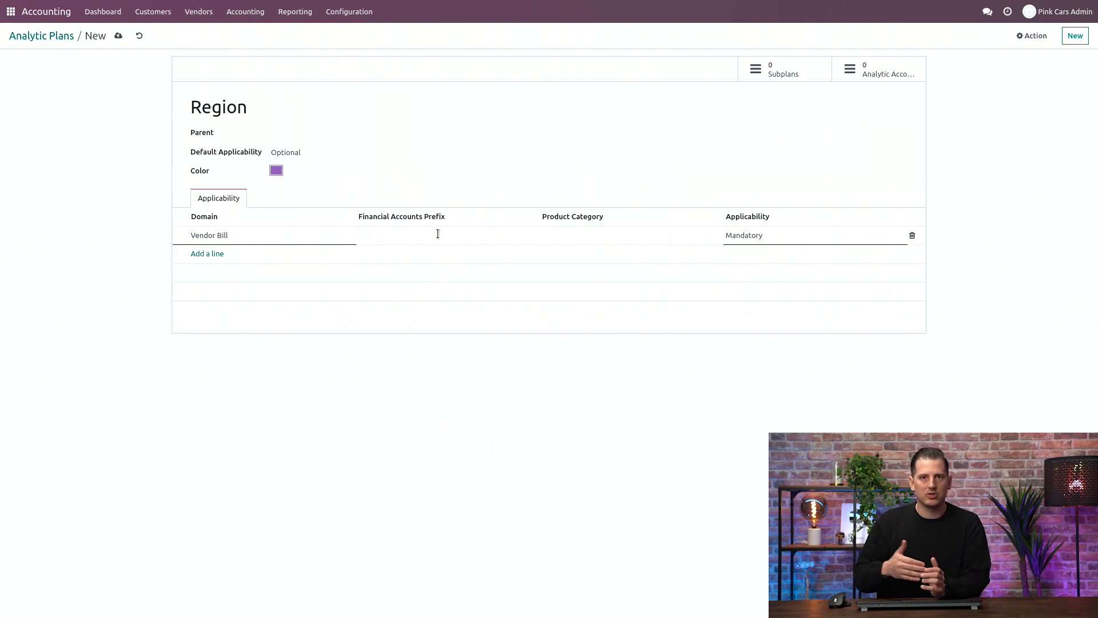
left_click(605, 230)
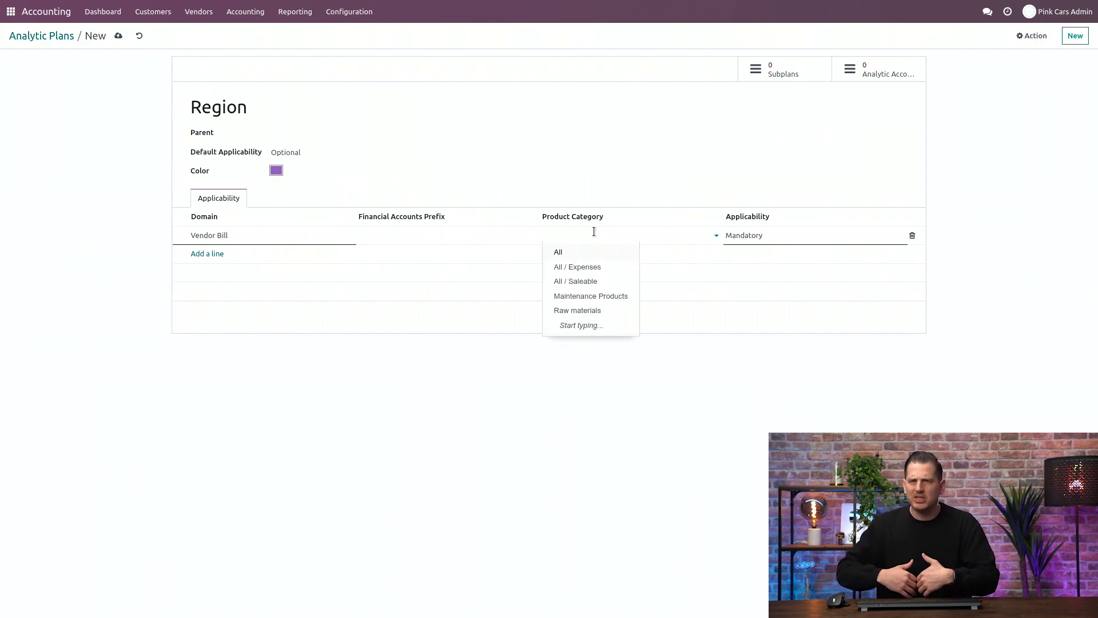
left_click(591, 170)
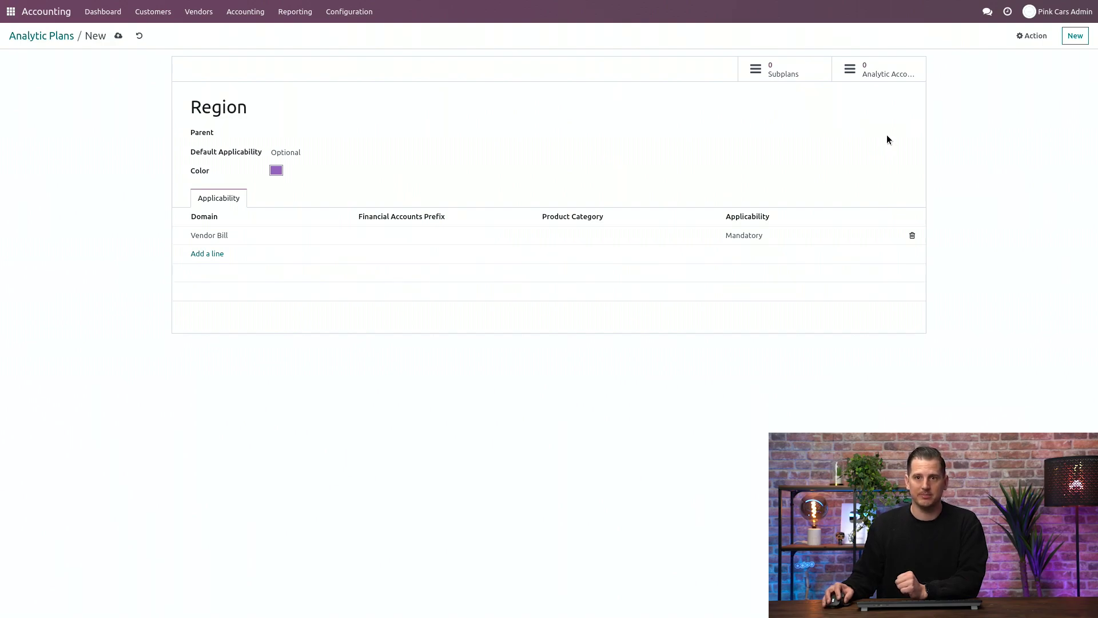
Save the Region plan and create its analytic accounts Europe and US.
left_click(895, 74)
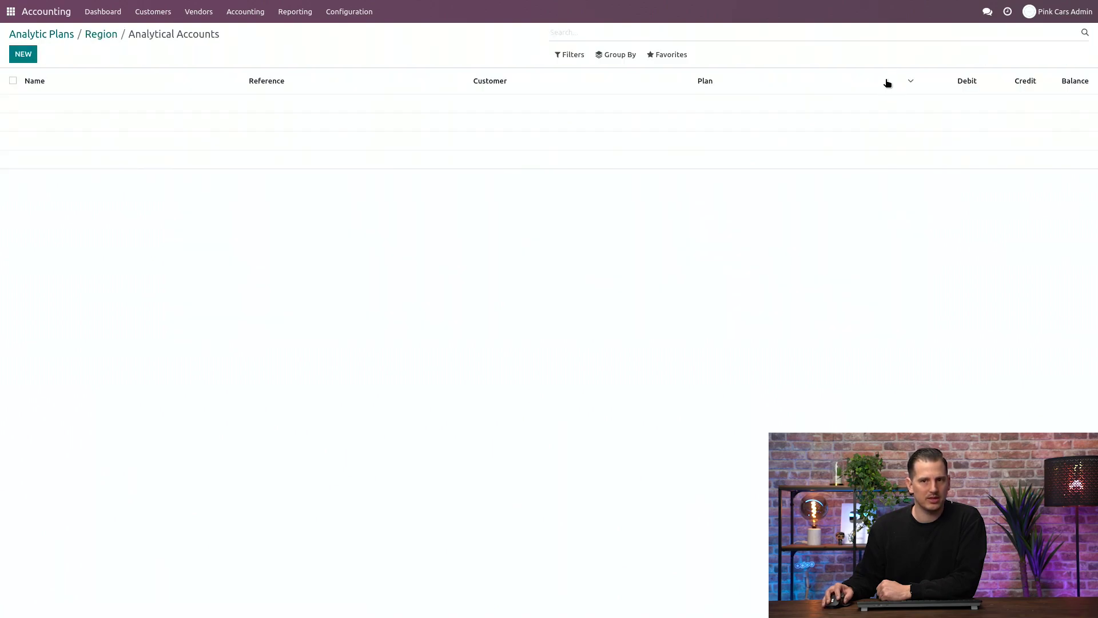
left_click(23, 56)
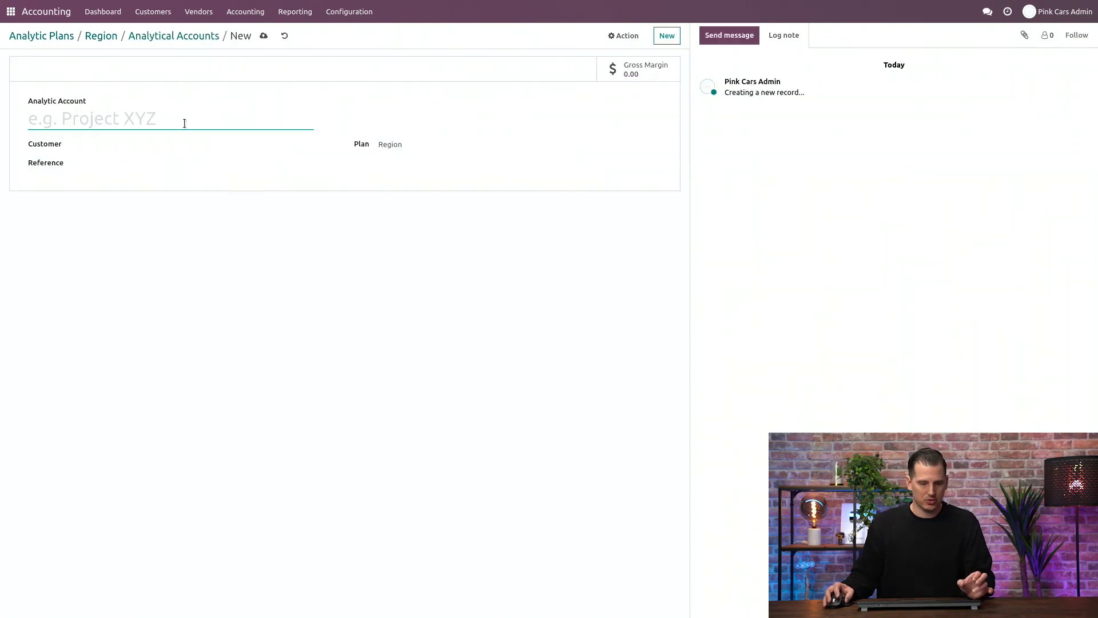
type("Europe")
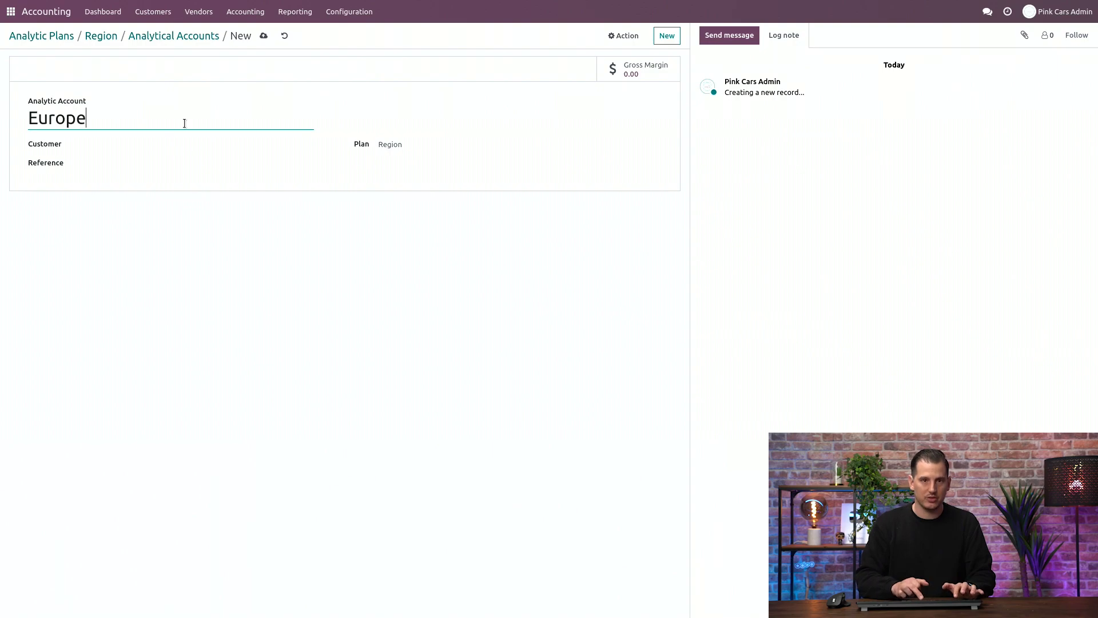
left_click(665, 36)
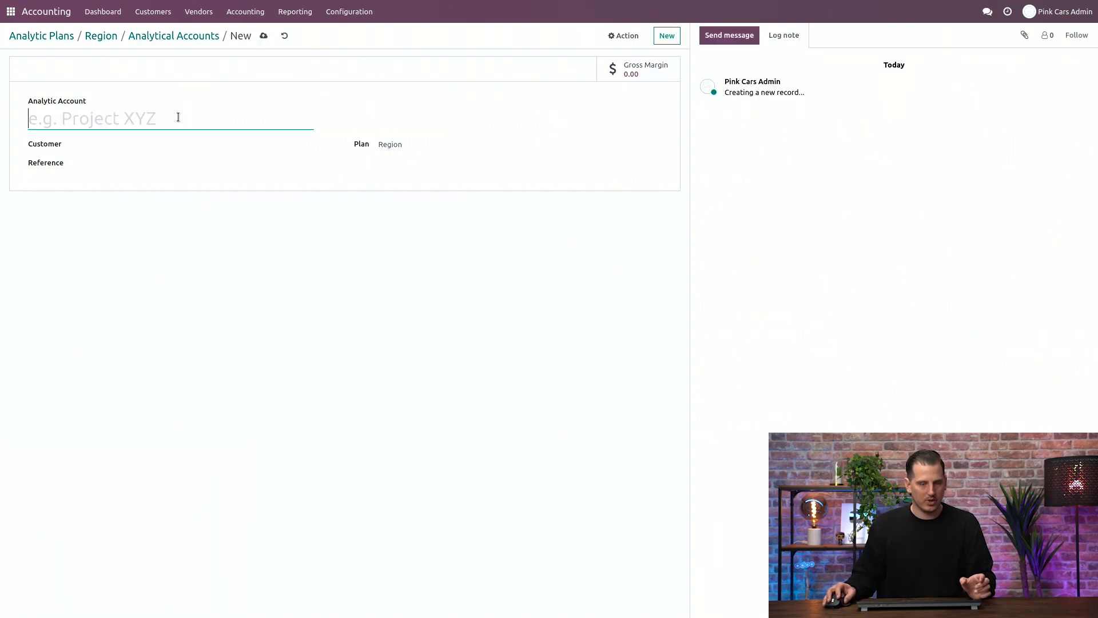
type("US")
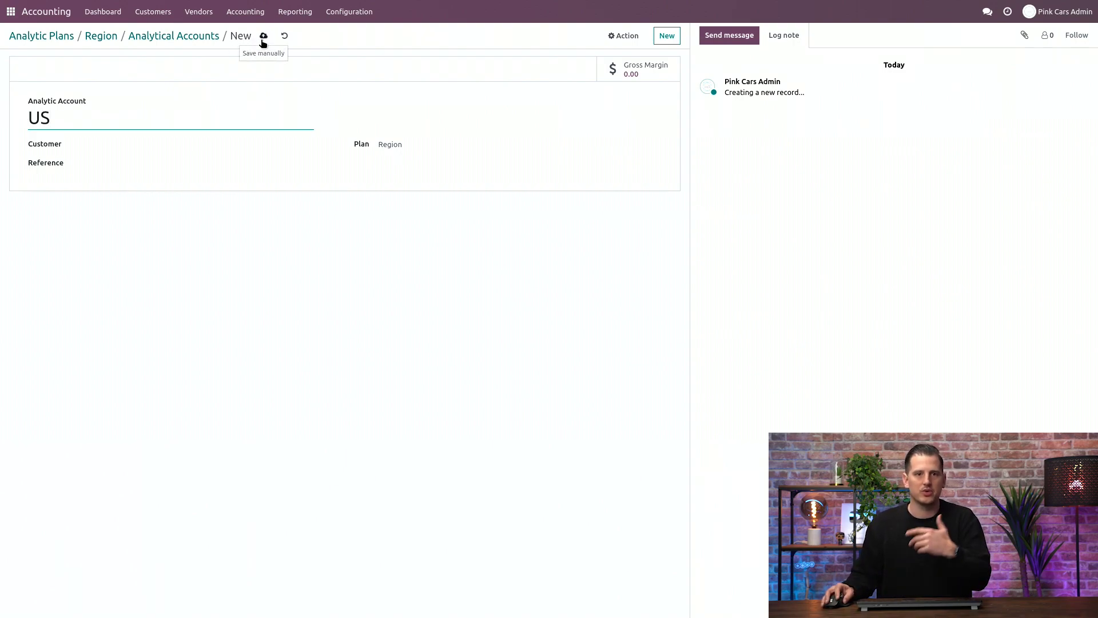
left_click(208, 39)
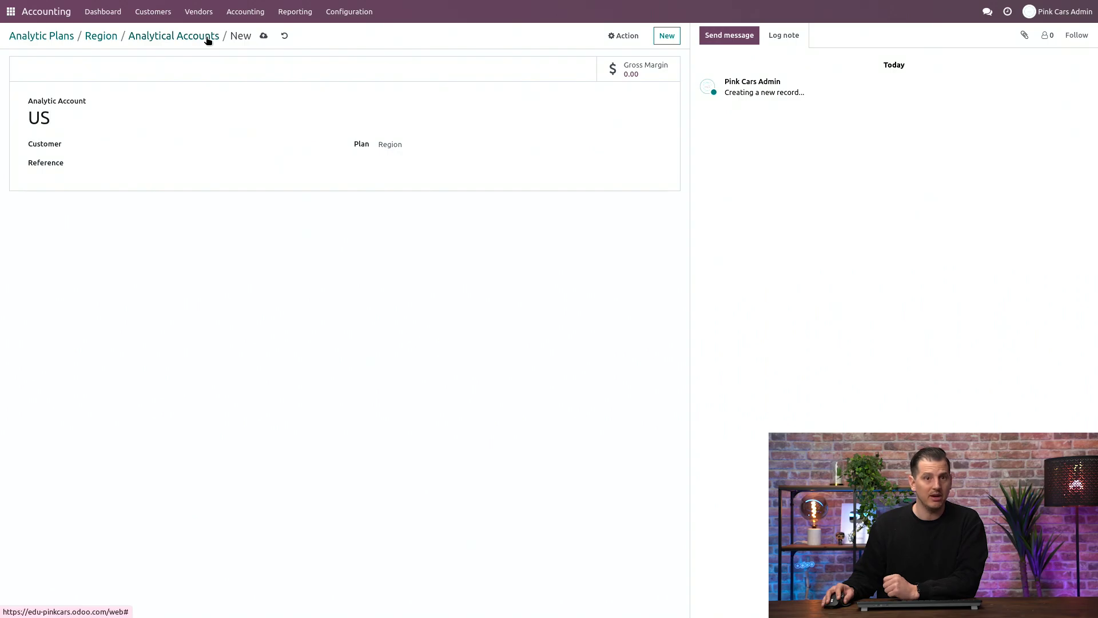
left_click(111, 38)
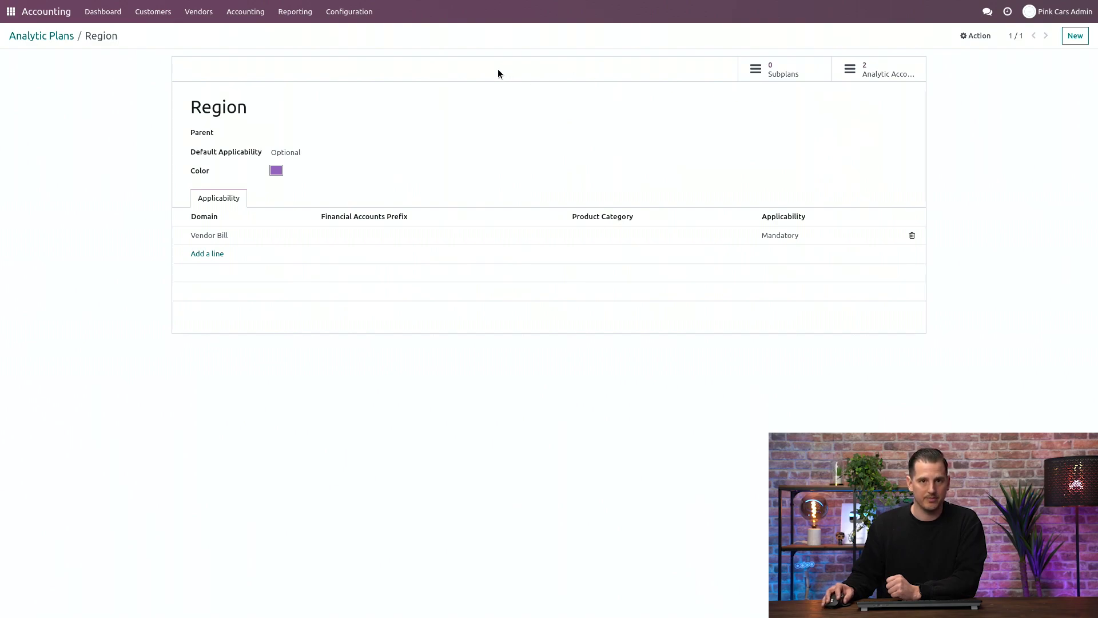
Create and save a new analytic plan named 'Departments'.
left_click(1072, 37)
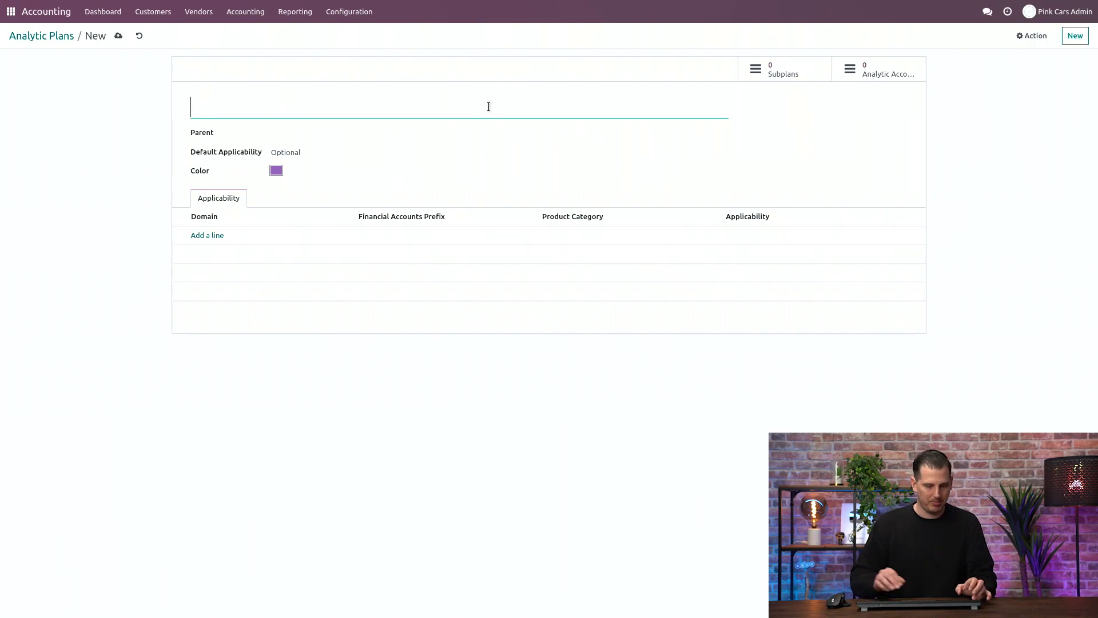
type("Departments")
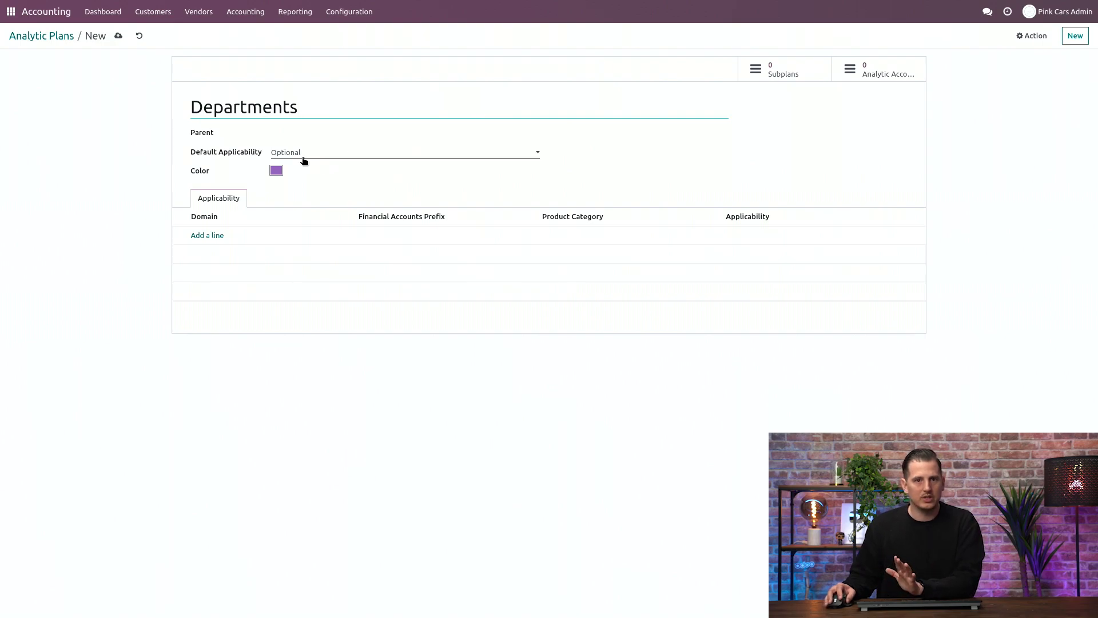
left_click(896, 78)
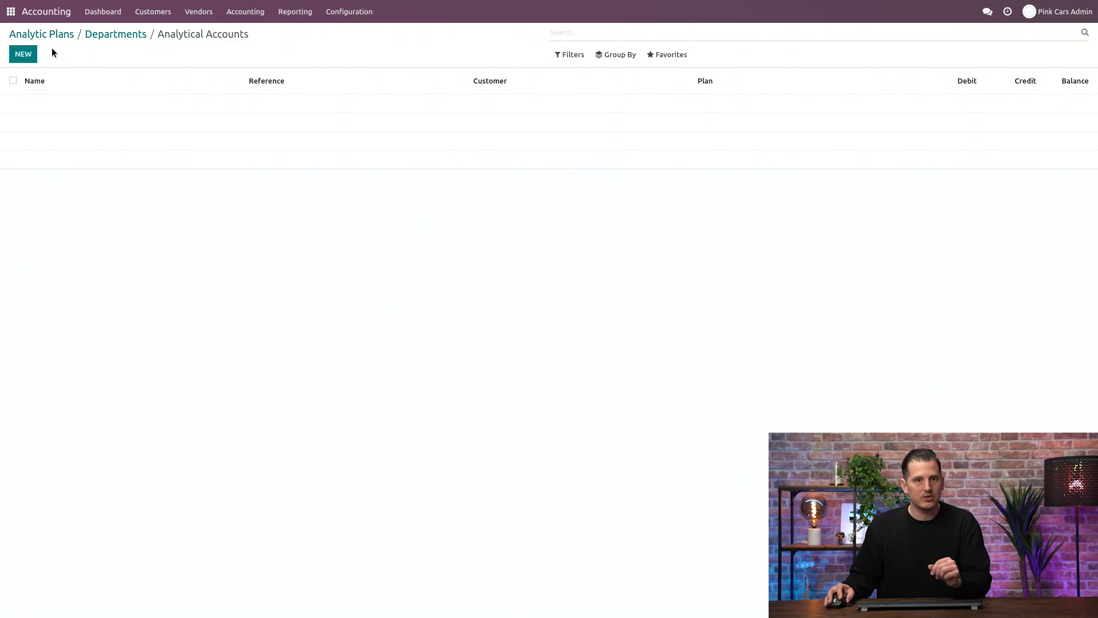
Add analytic accounts Finance, Marketing and Sales, then return to the Departments plan.
left_click(32, 56)
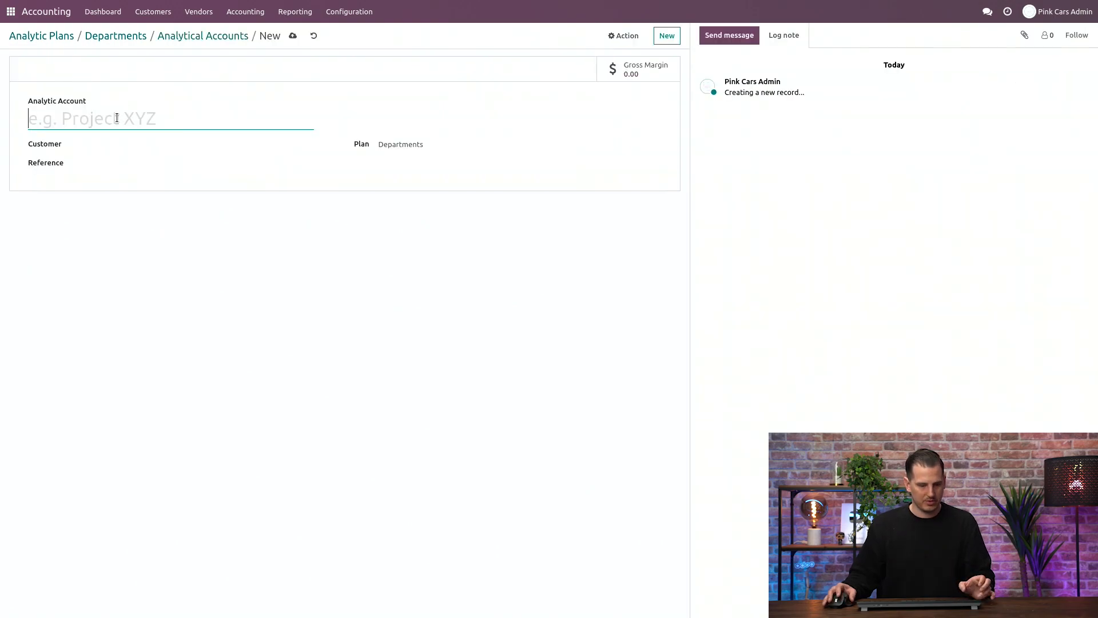
type("Finance")
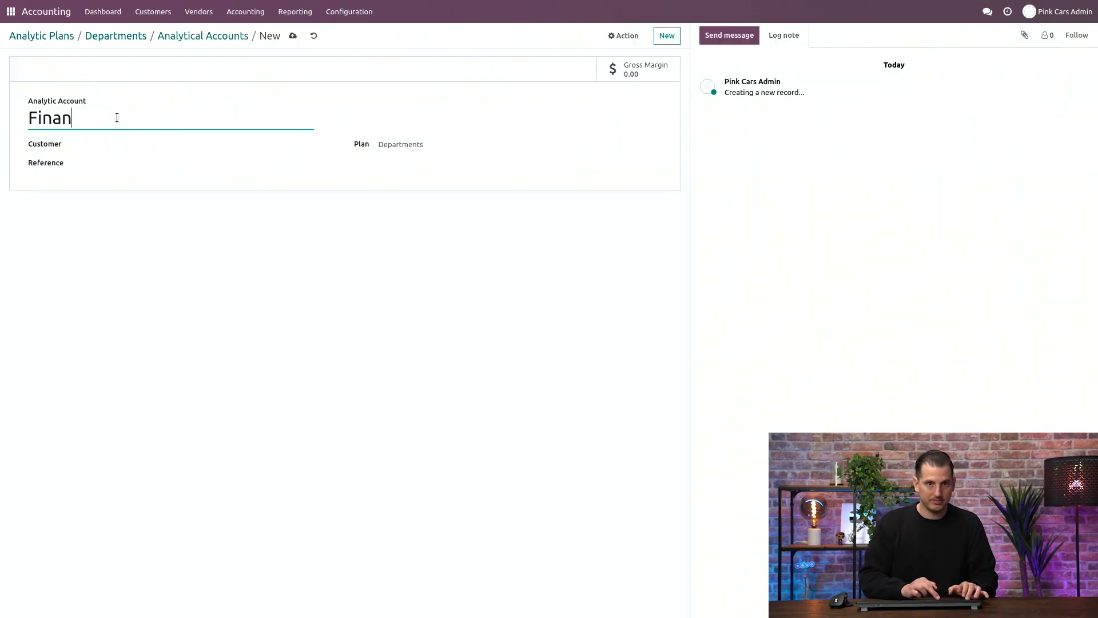
left_click(664, 37)
type("Marketing")
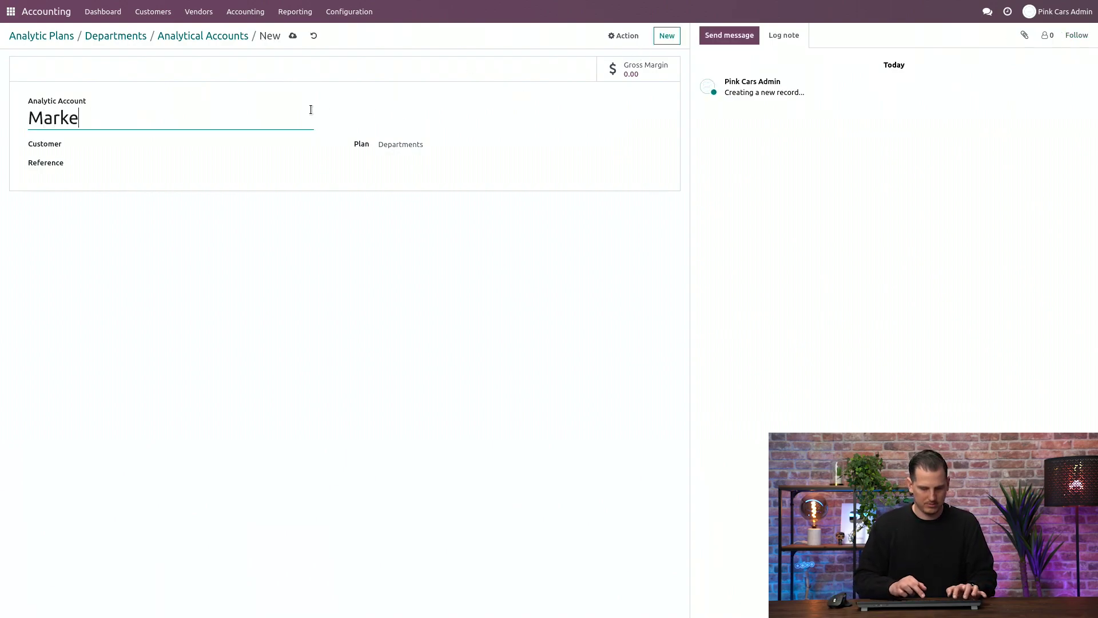
left_click(666, 37)
type("Sales")
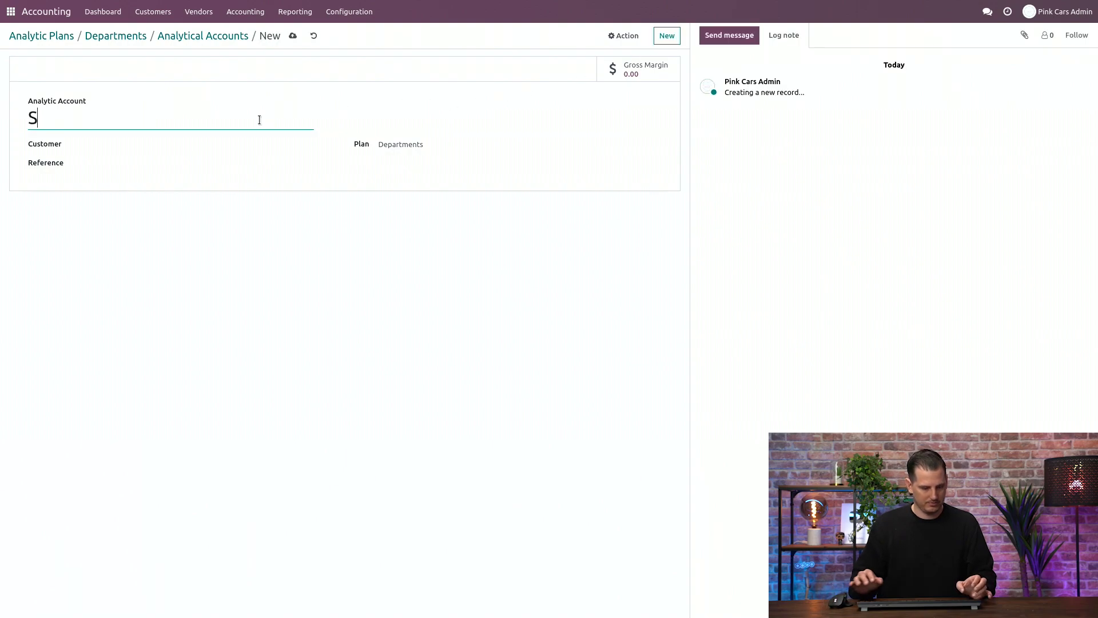
left_click(292, 36)
left_click(216, 36)
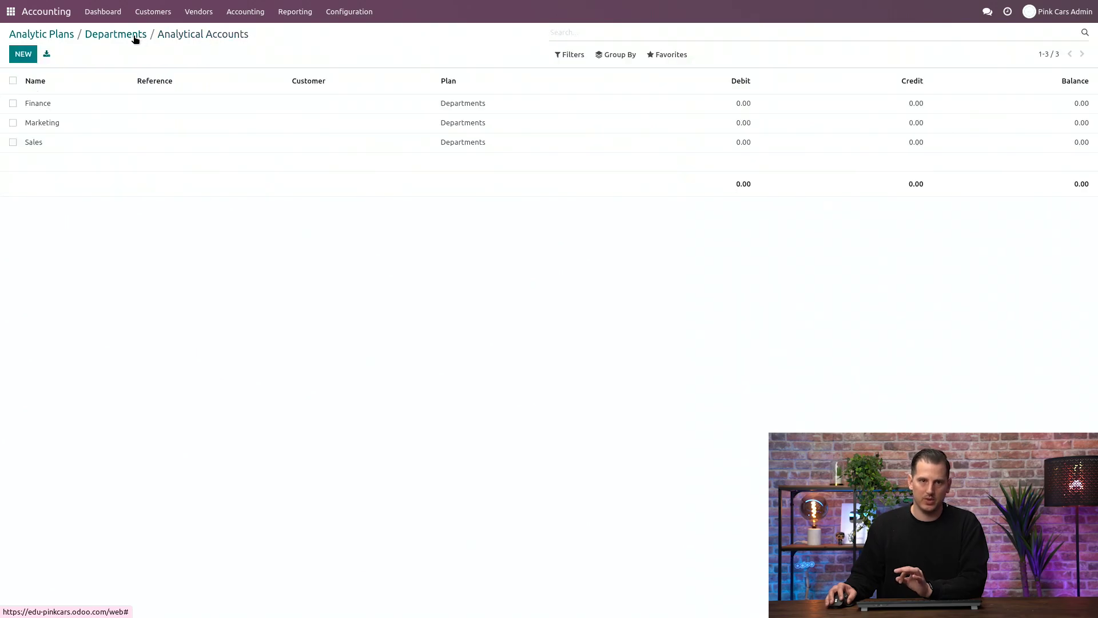
left_click(135, 36)
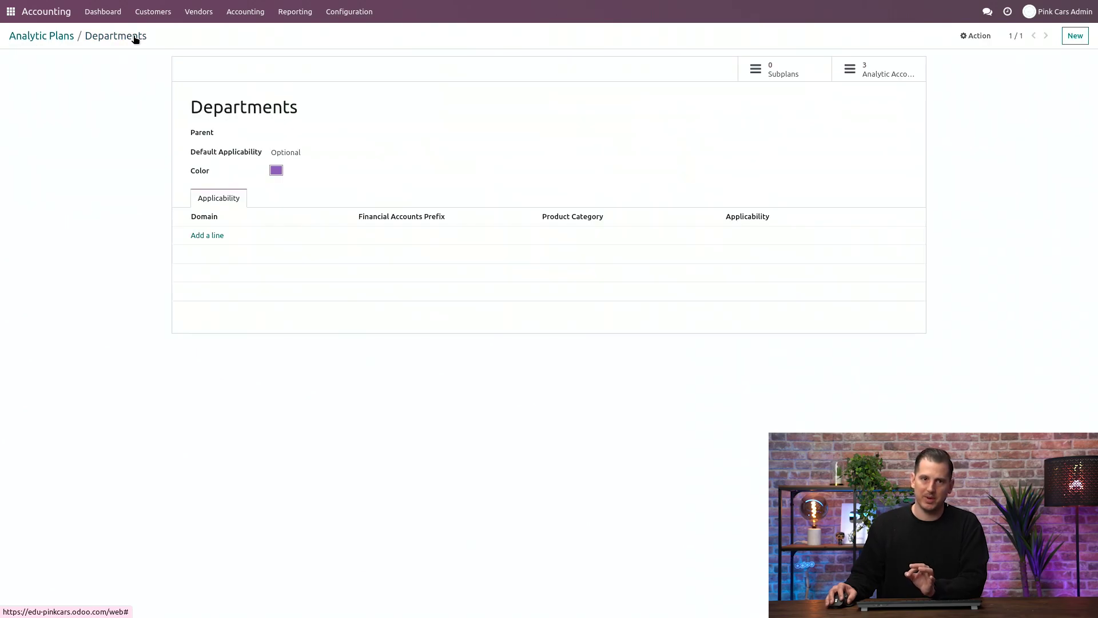
Create a manual vendor bill for Paper supplier with one invoice line.
left_click(61, 37)
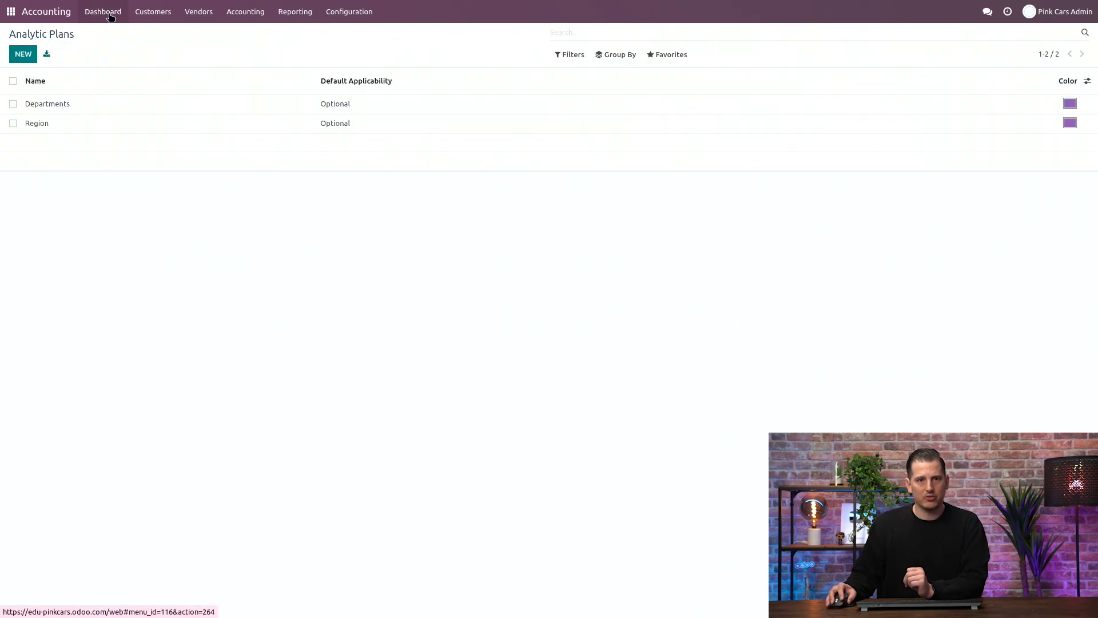
left_click(111, 13)
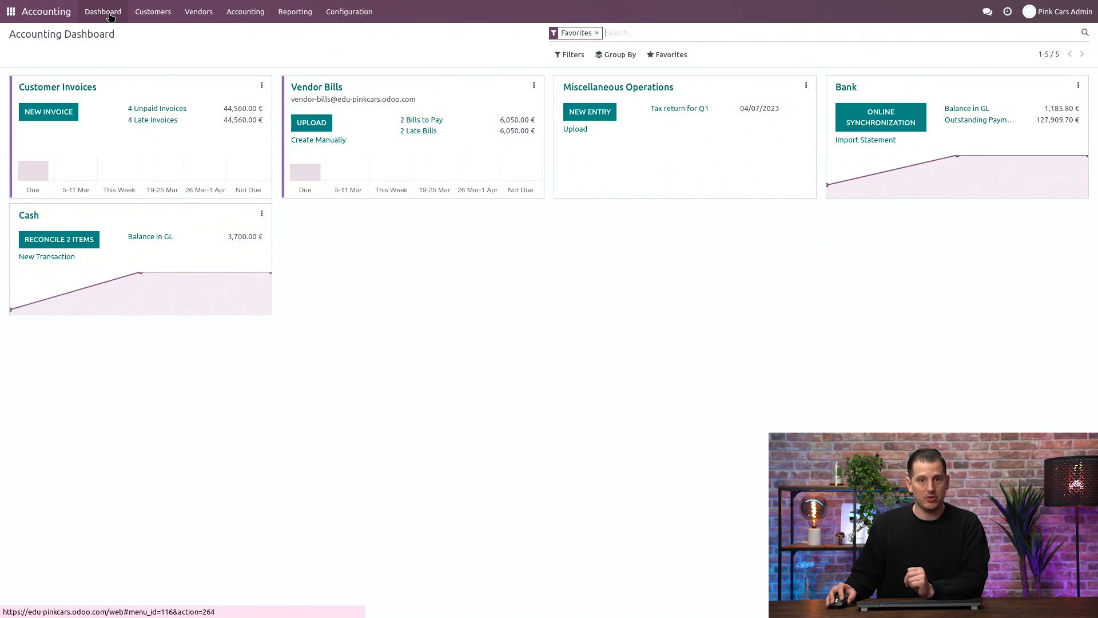
left_click(336, 141)
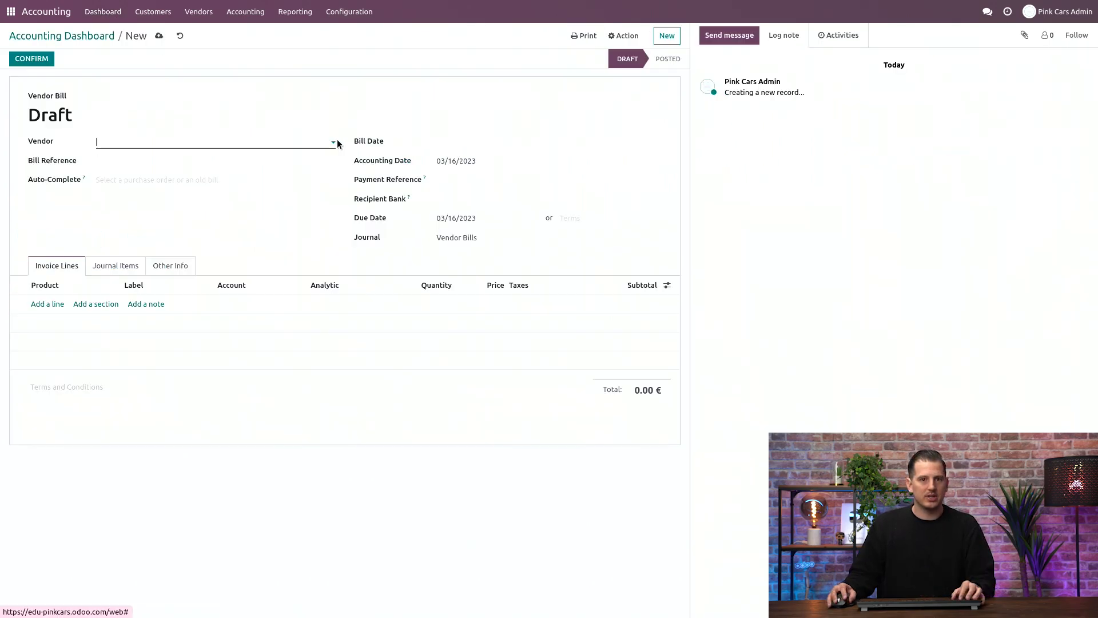
left_click(208, 140)
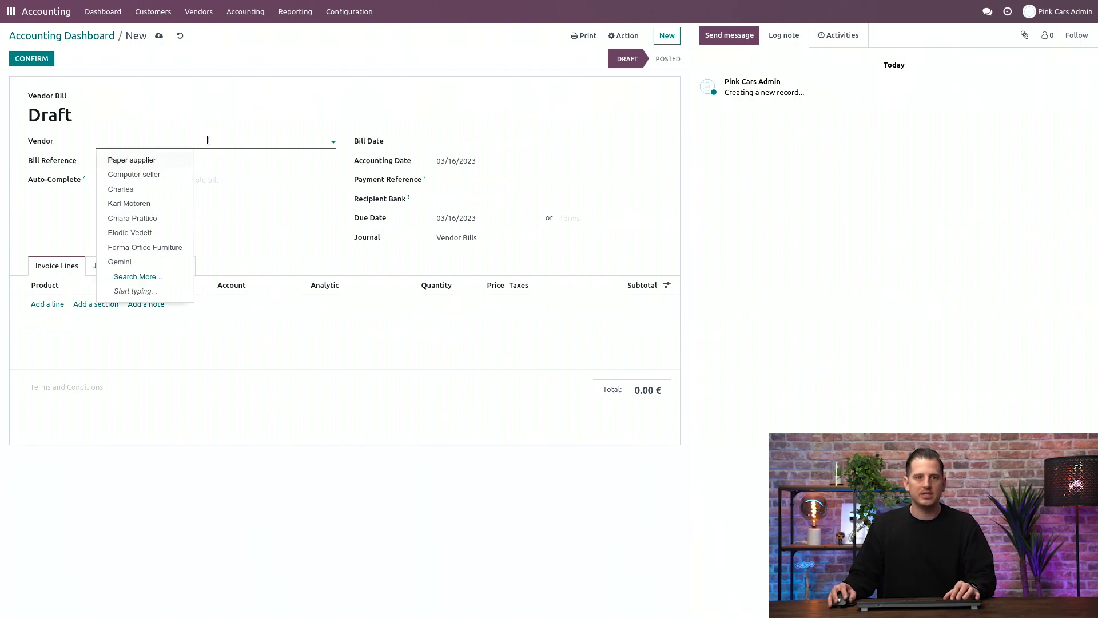
left_click(157, 165)
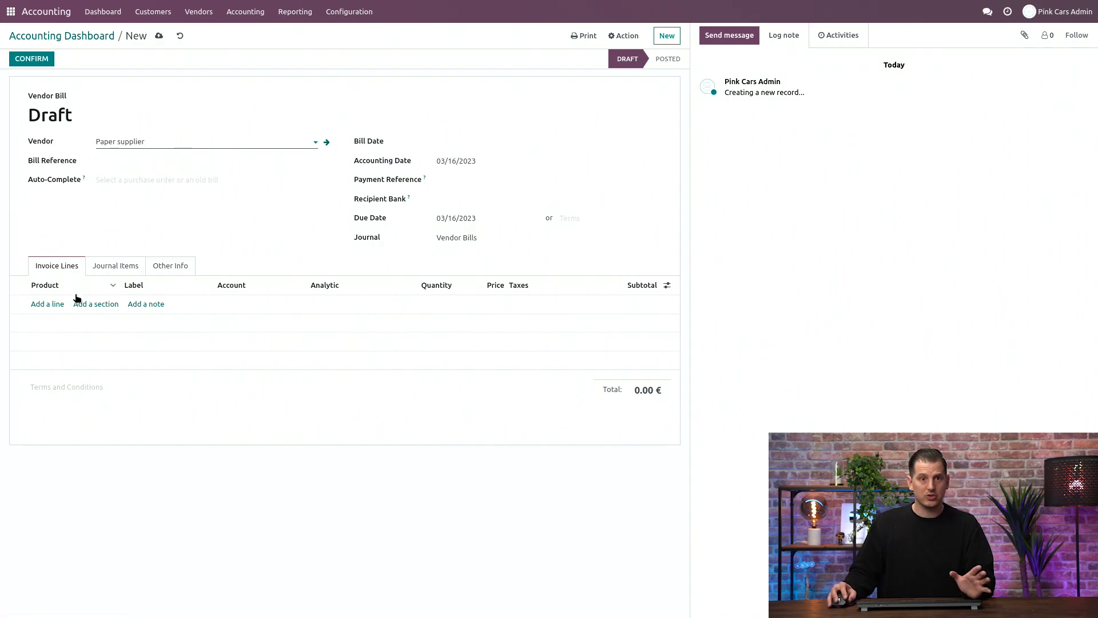
left_click(45, 304)
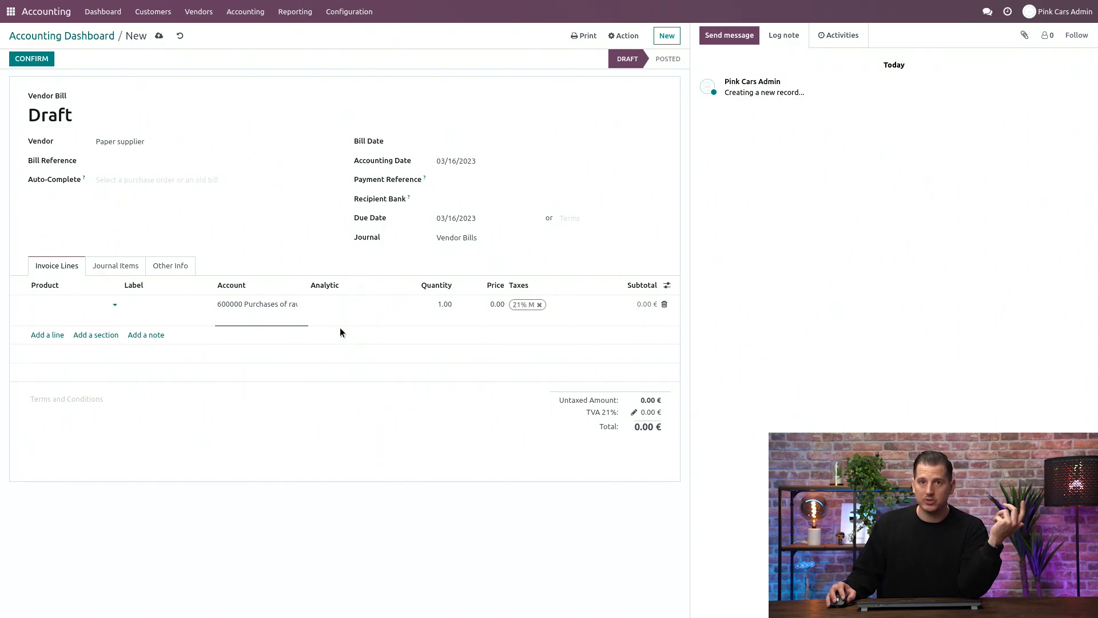
left_click(666, 286)
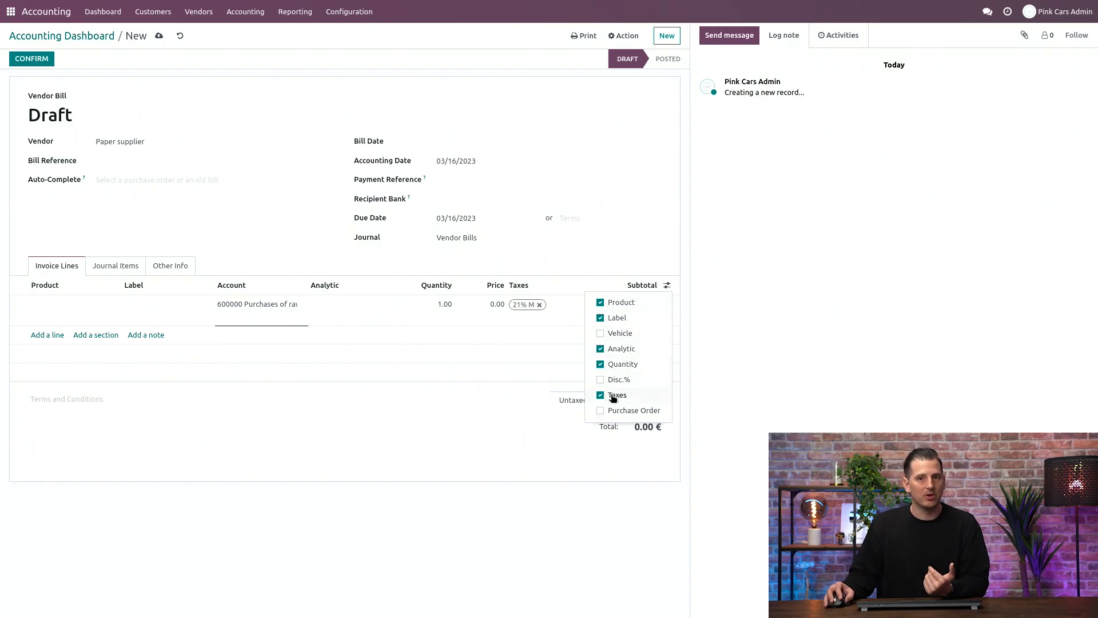
Show the Analytic column, label the line 'services', and bring up its analytic distribution.
left_click(600, 349)
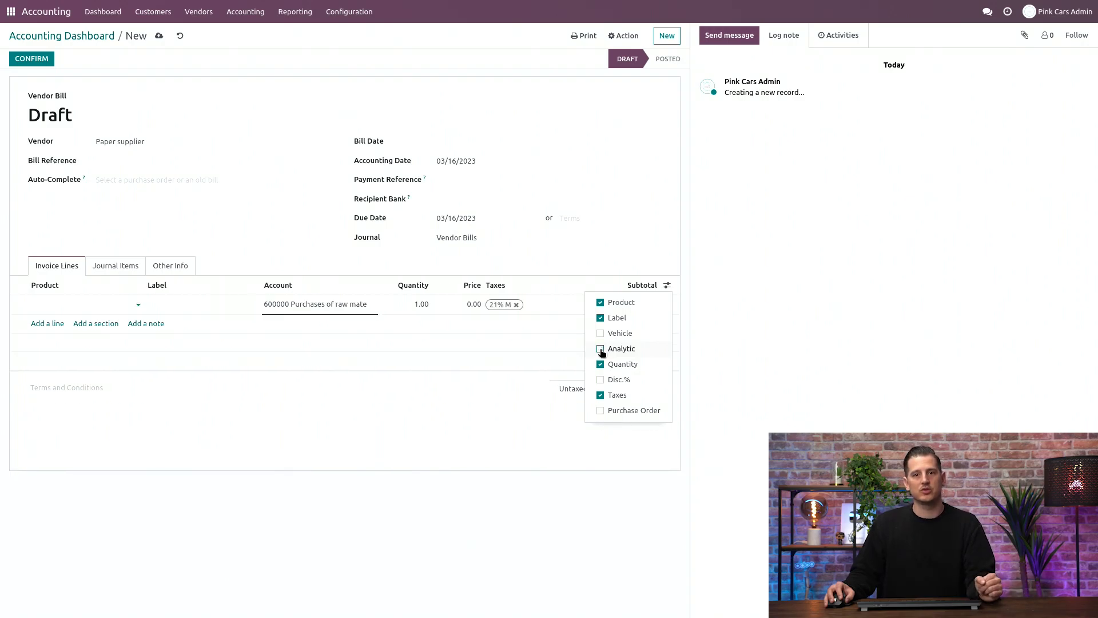
left_click(600, 349)
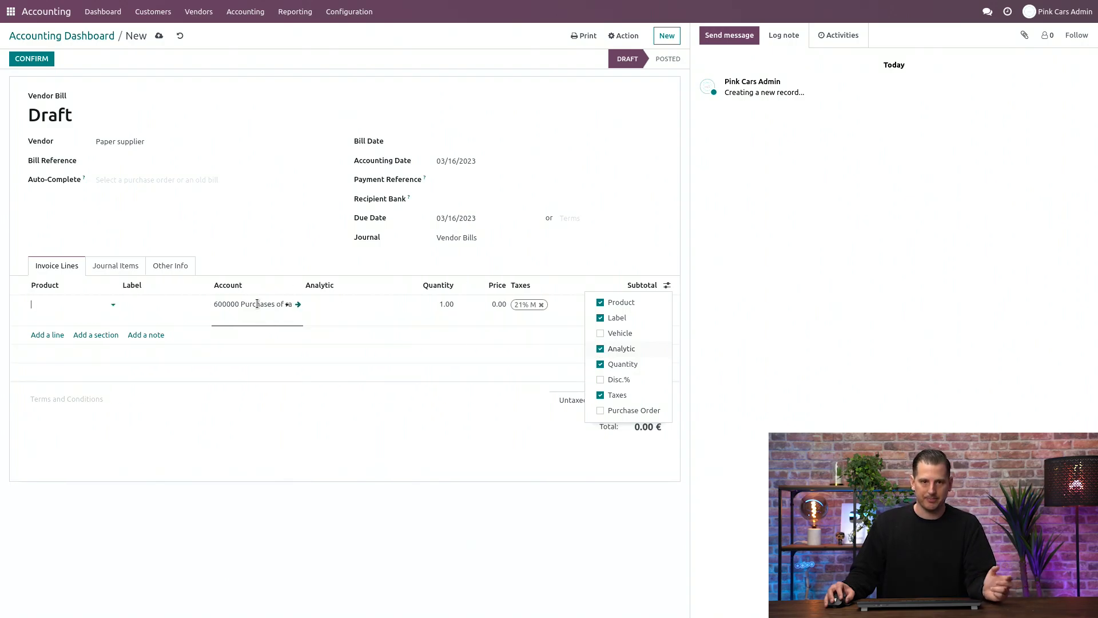
left_click(149, 303)
type("services")
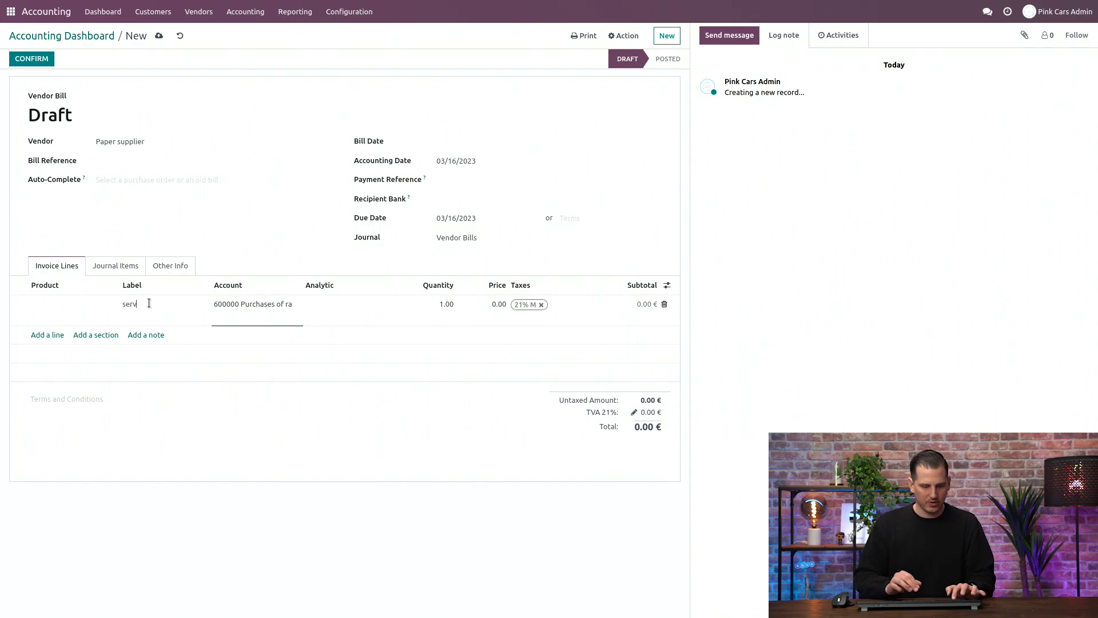
left_click(351, 310)
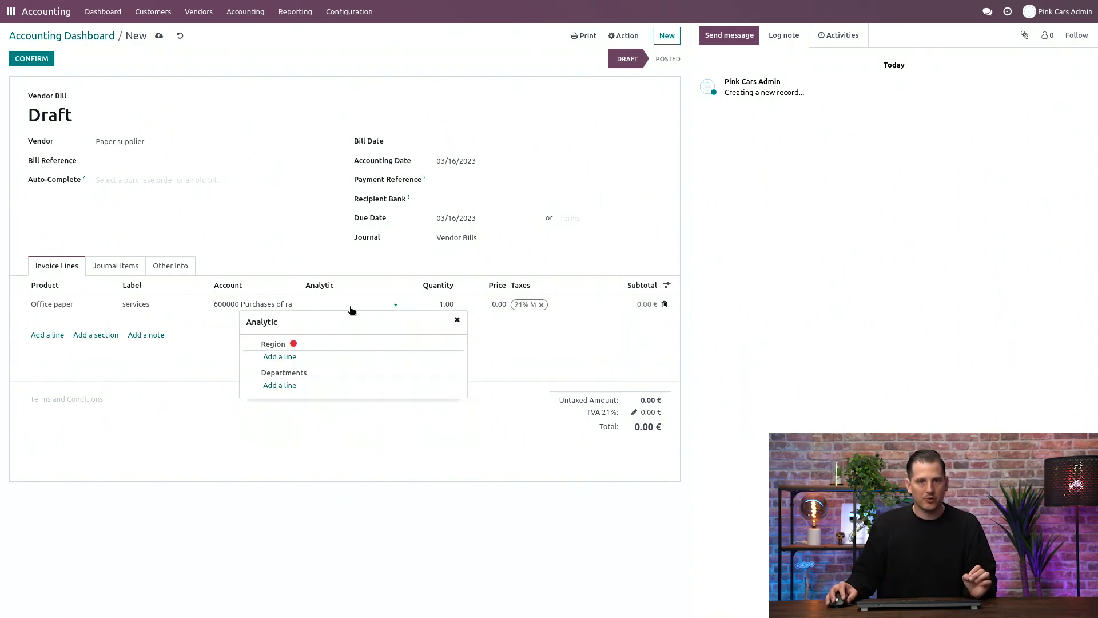
Split Region 30% Europe and 70% US, and assign Finance 100% under Departments.
left_click(283, 357)
left_click(297, 364)
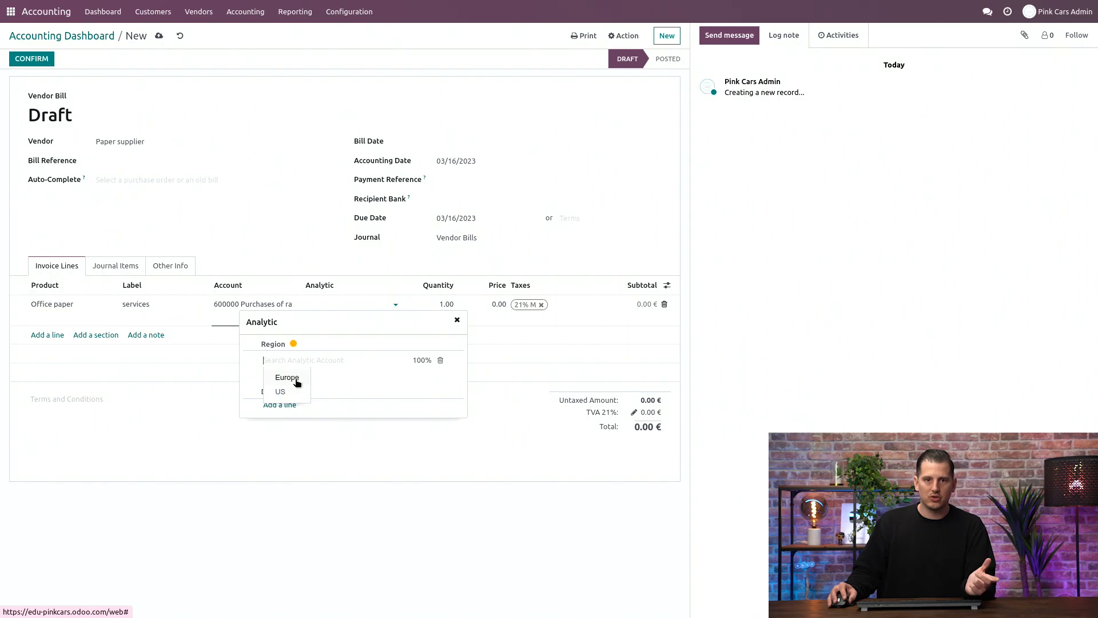
left_click(296, 380)
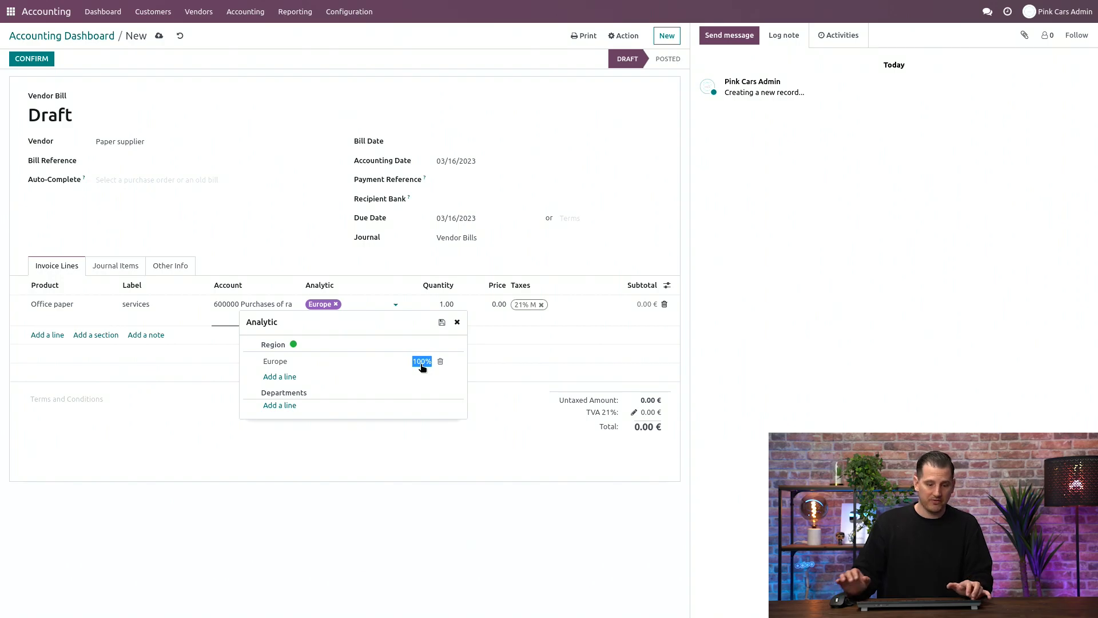
type("30")
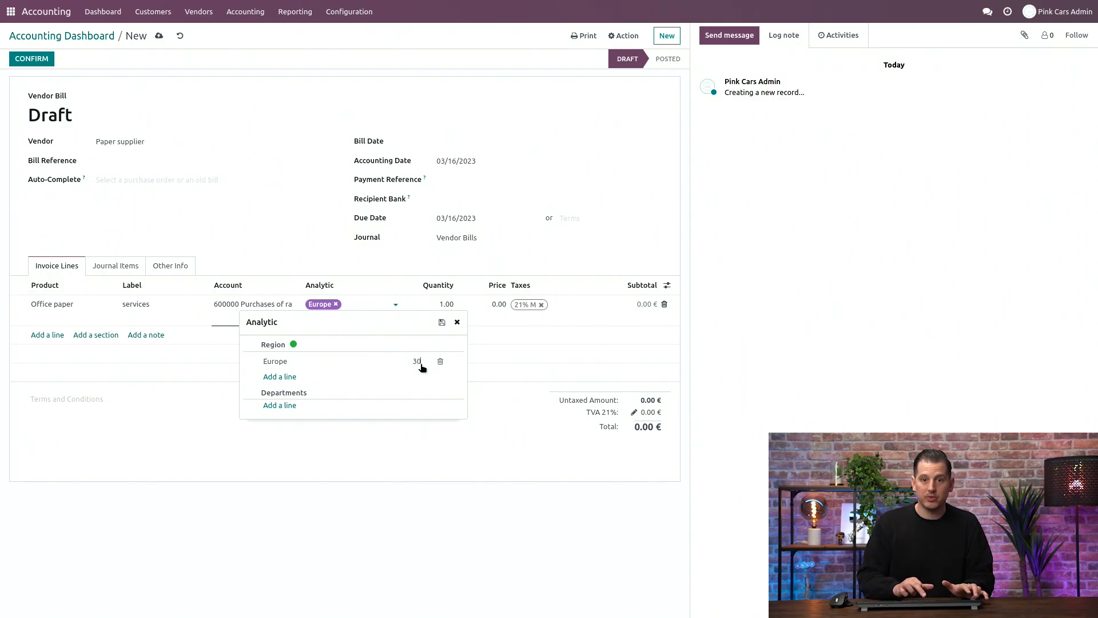
left_click(287, 377)
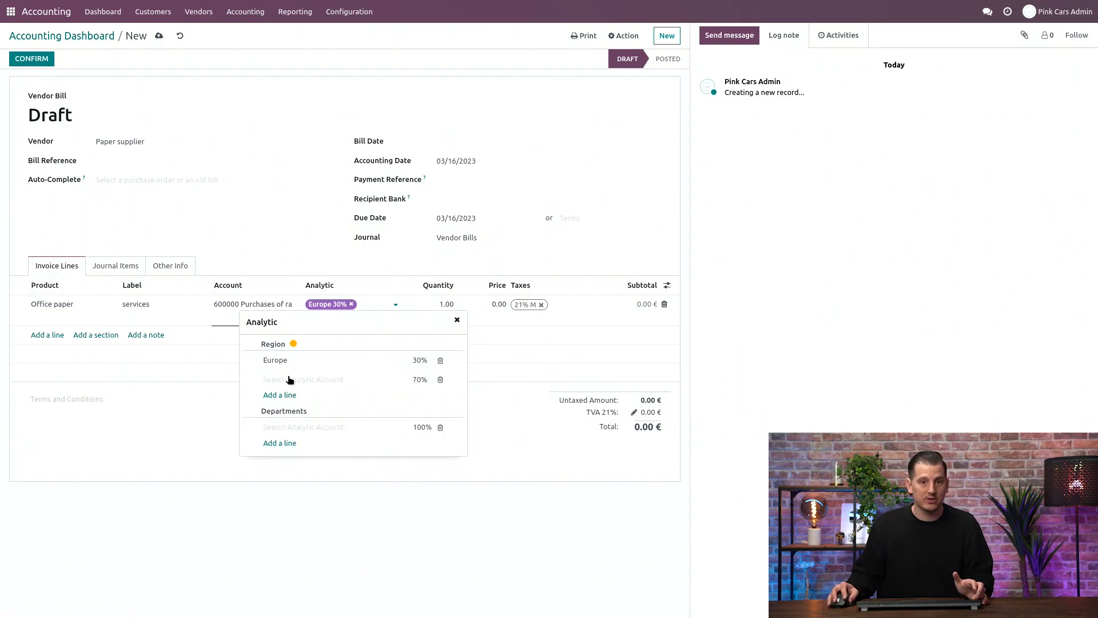
type("US")
left_click(282, 396)
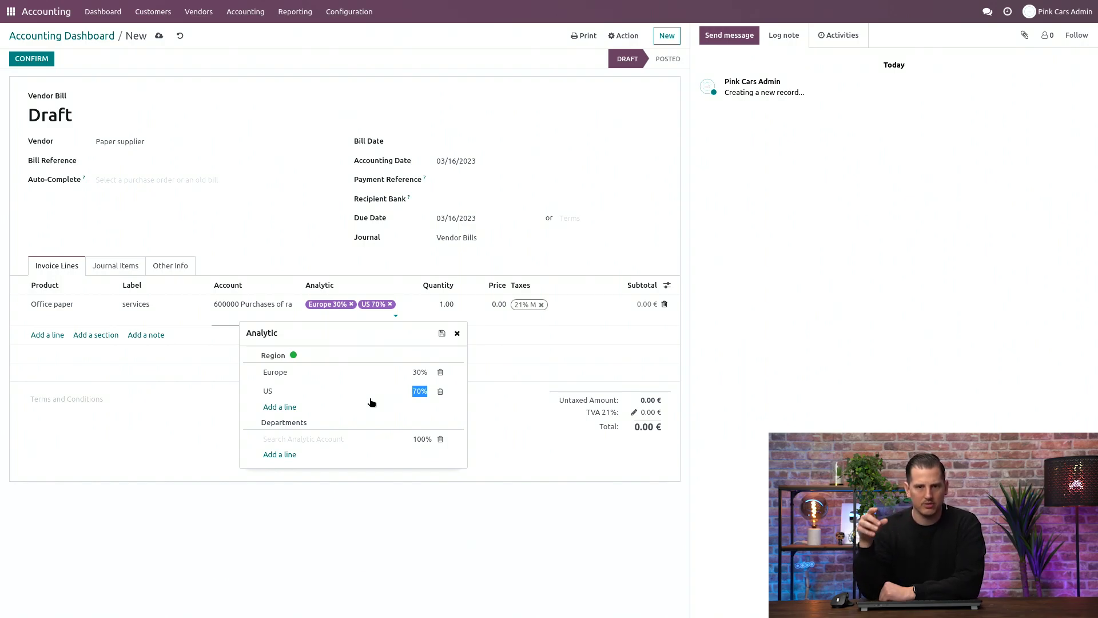
left_click(362, 444)
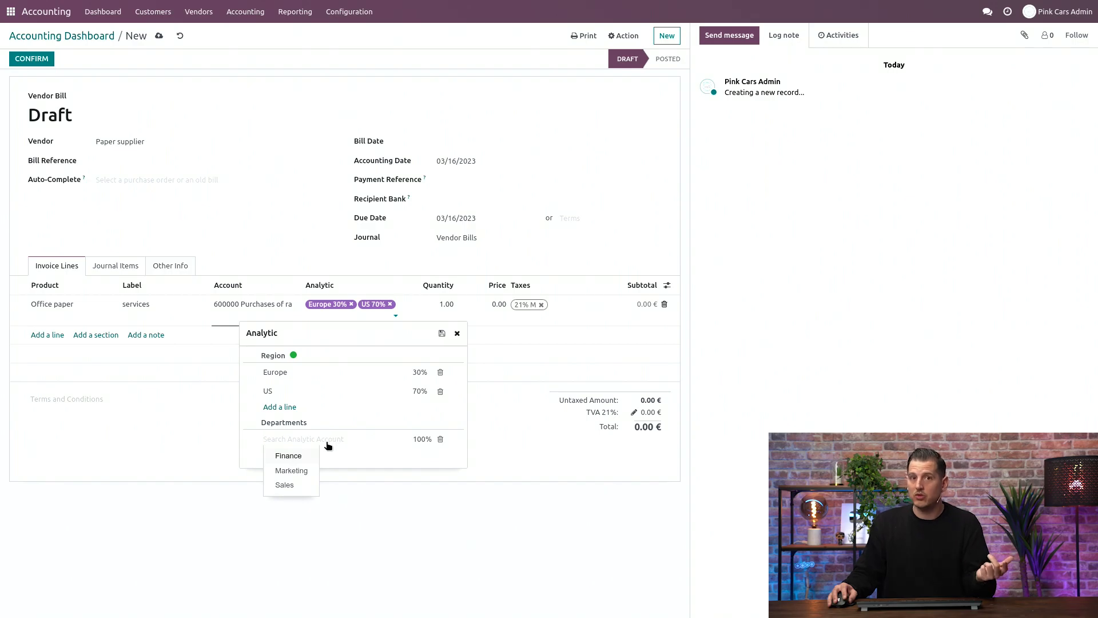
left_click(289, 456)
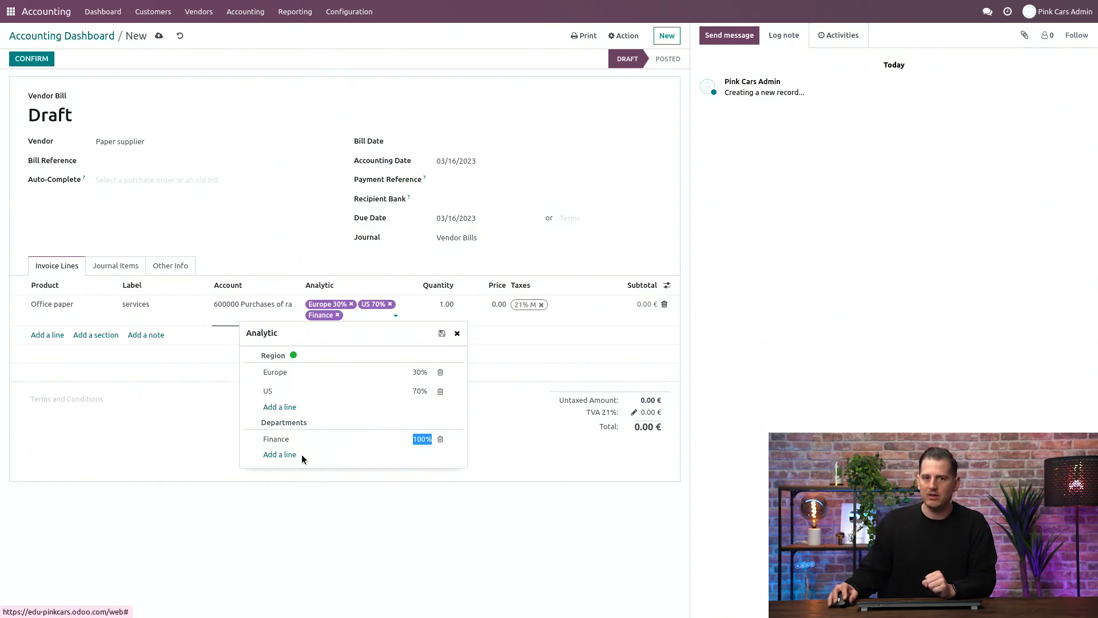
Save the split as a distribution template with Paper supplier as its partner condition.
left_click(444, 335)
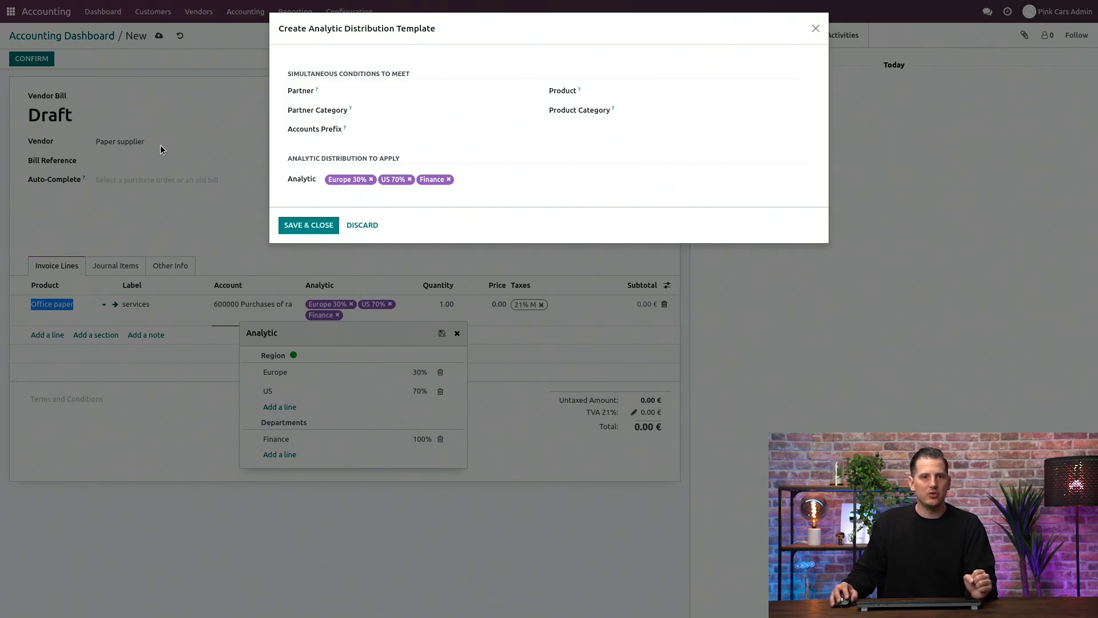
left_click(392, 91)
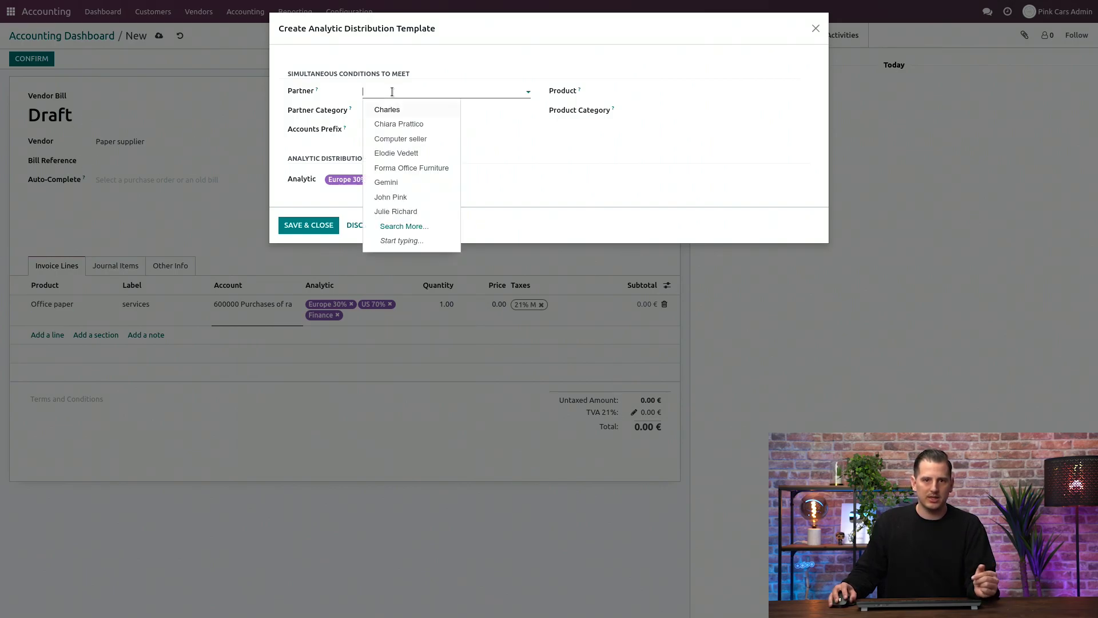
type("pay")
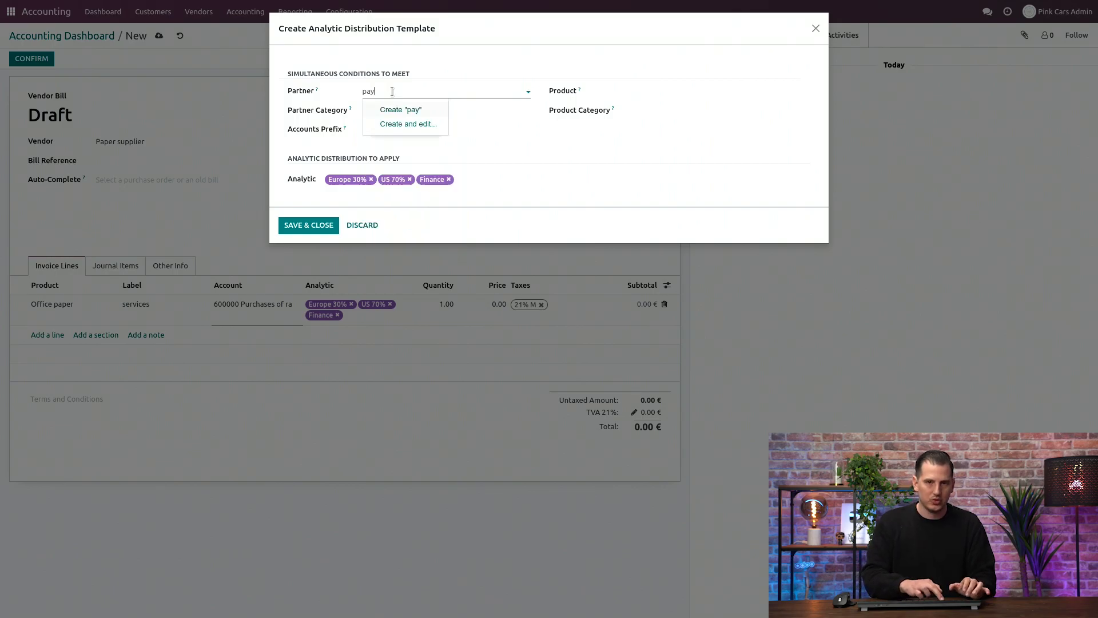
key("BackSpace")
type("p")
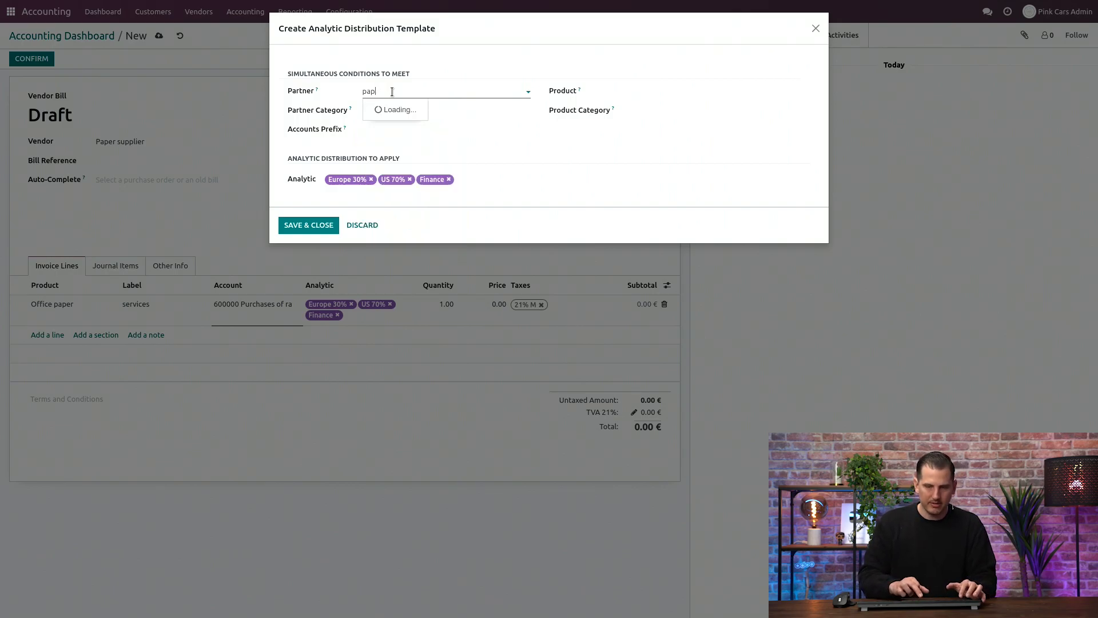
left_click(399, 111)
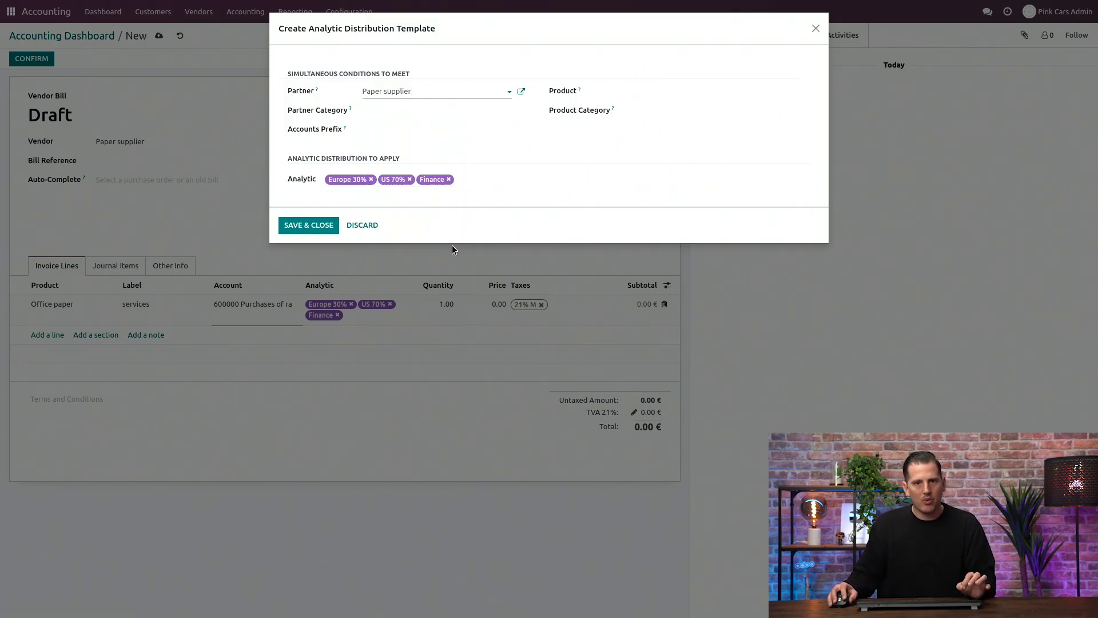
left_click(321, 227)
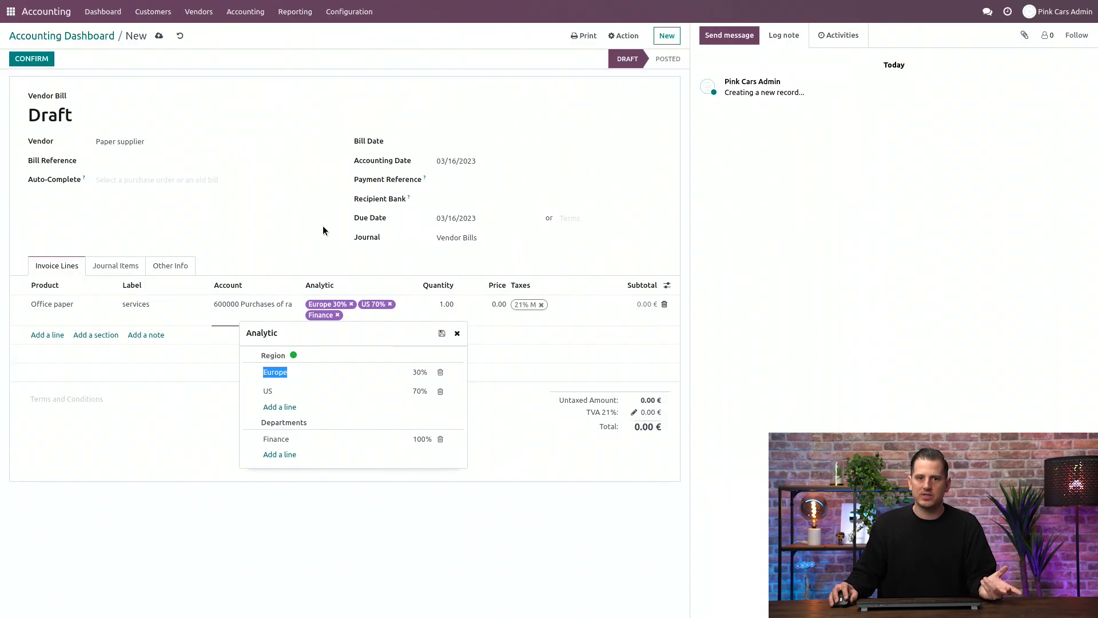
Discard the stray empty invoice line and set the Office paper line price to 1000.
left_click(47, 335)
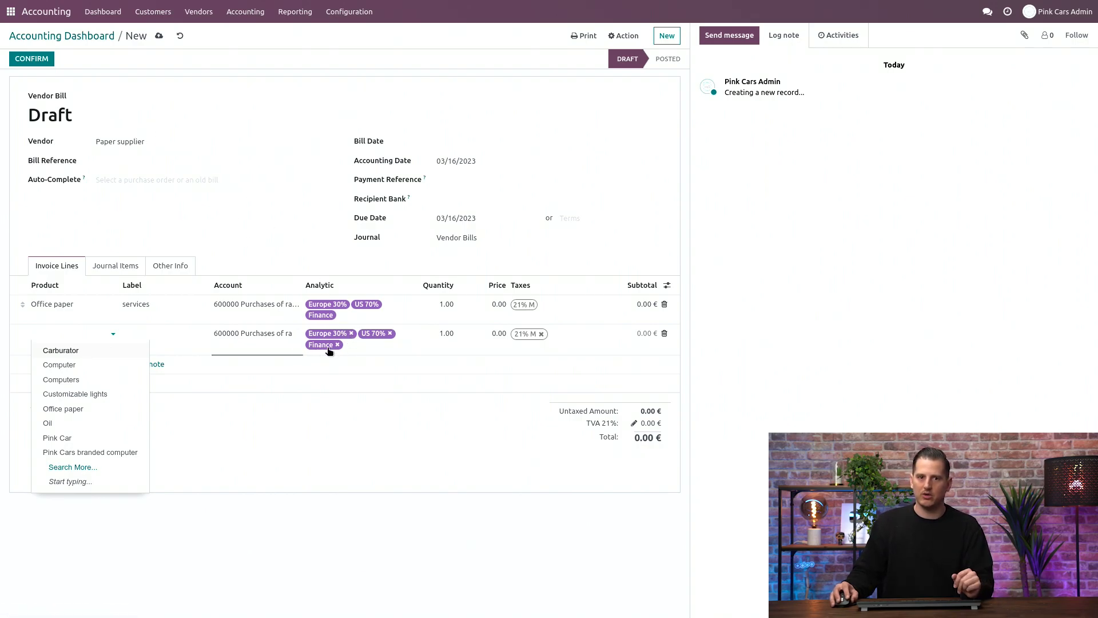
left_click(664, 335)
left_click(495, 305)
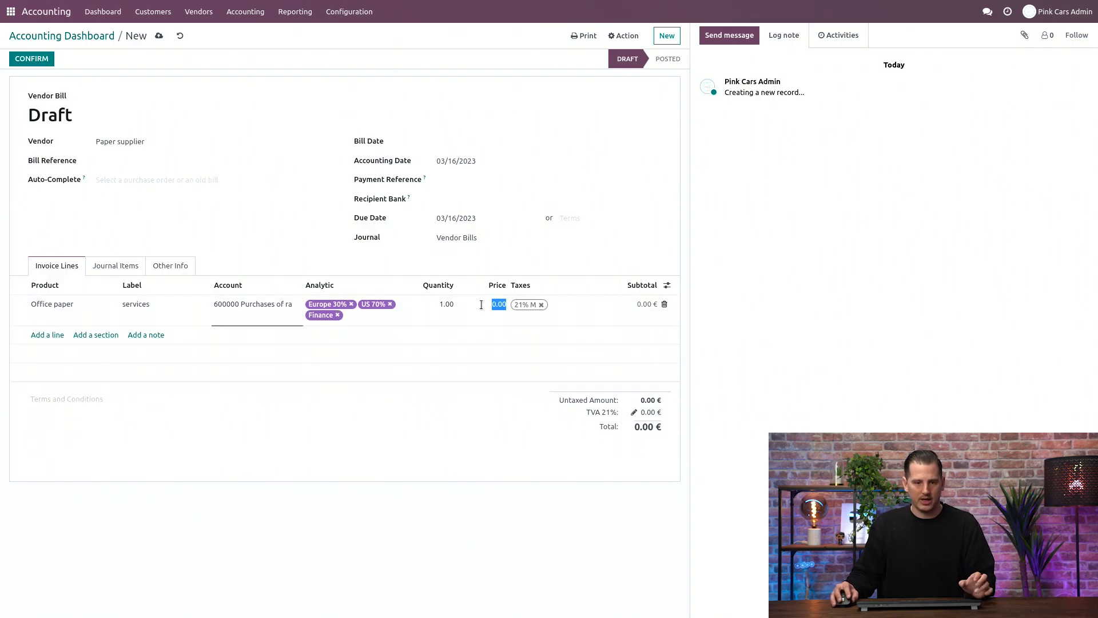
type("1000")
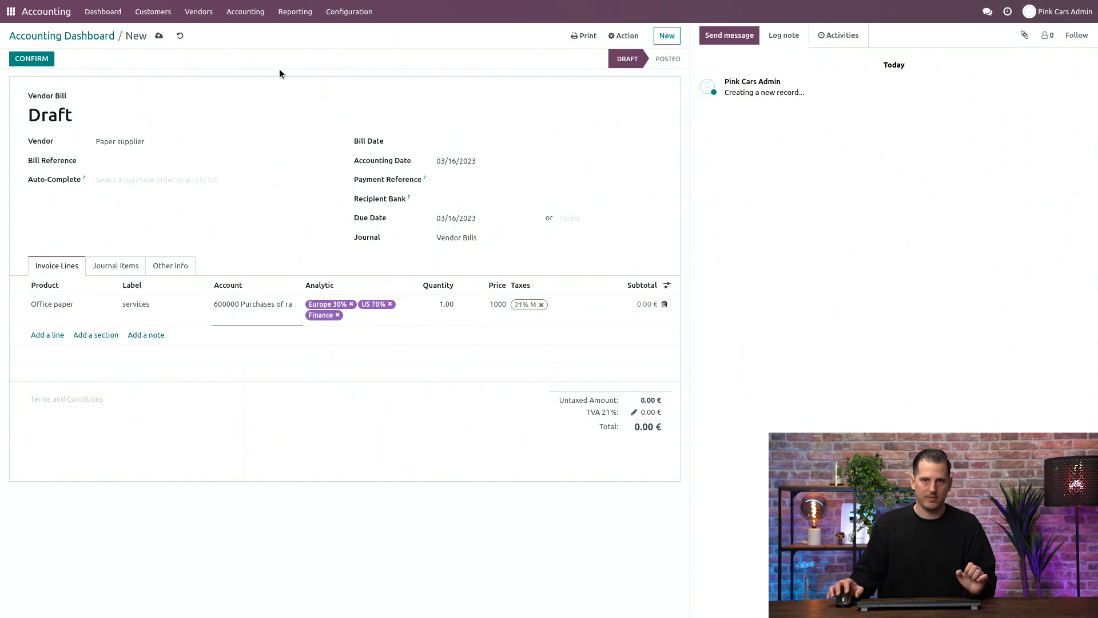
Set the vendor bill's Bill Date to 03/06/2023 and post it as BILL/2023/03/0003.
left_click(31, 59)
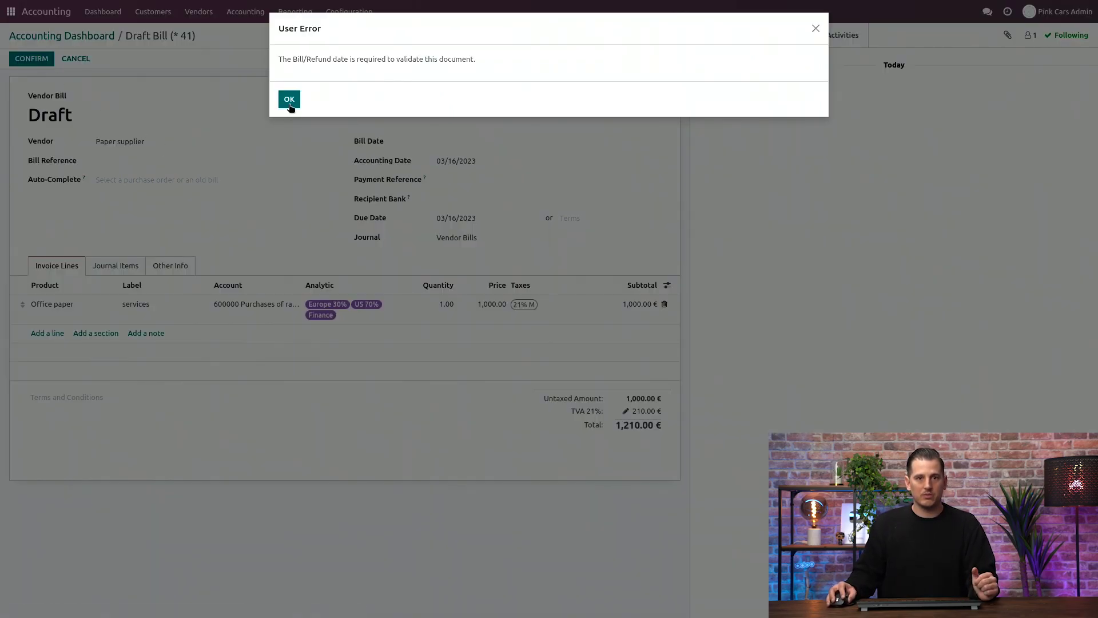
left_click(290, 102)
left_click(481, 143)
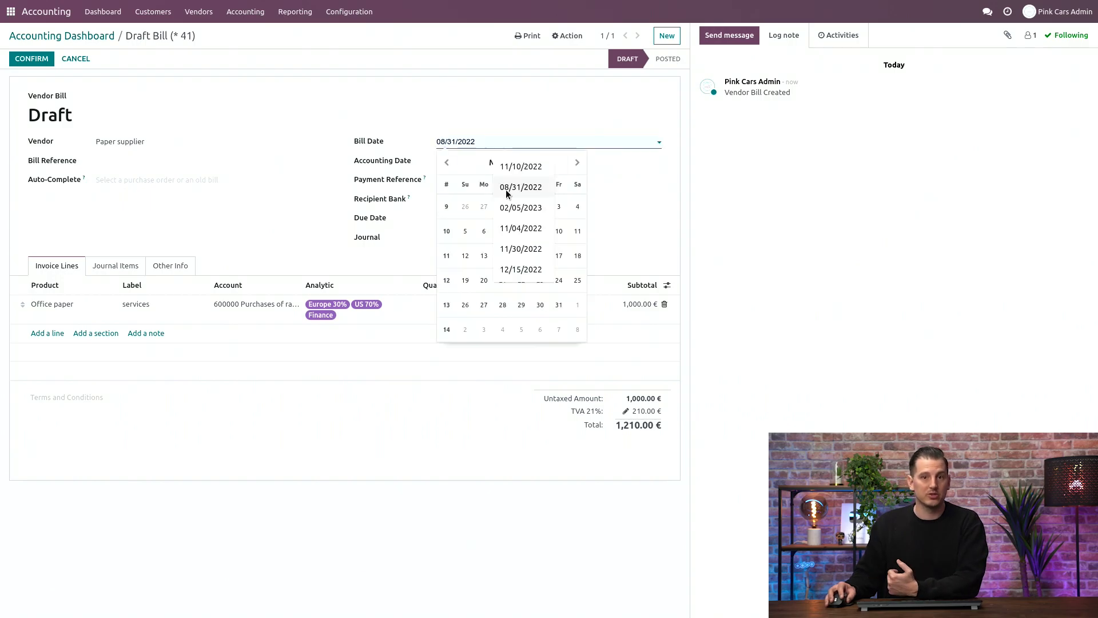
left_click(483, 231)
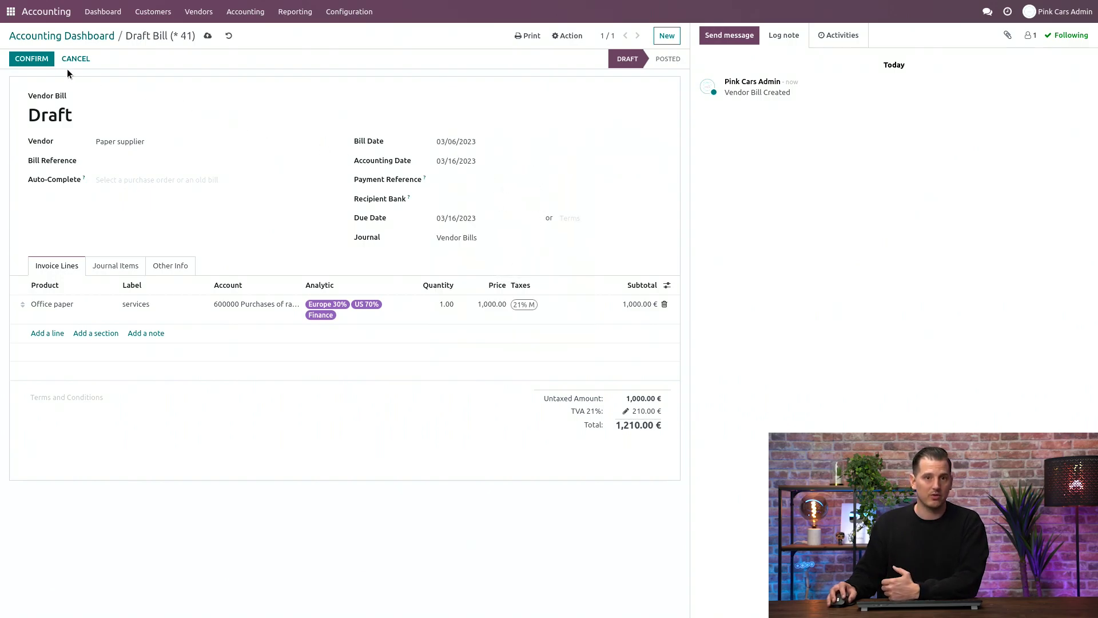
left_click(39, 59)
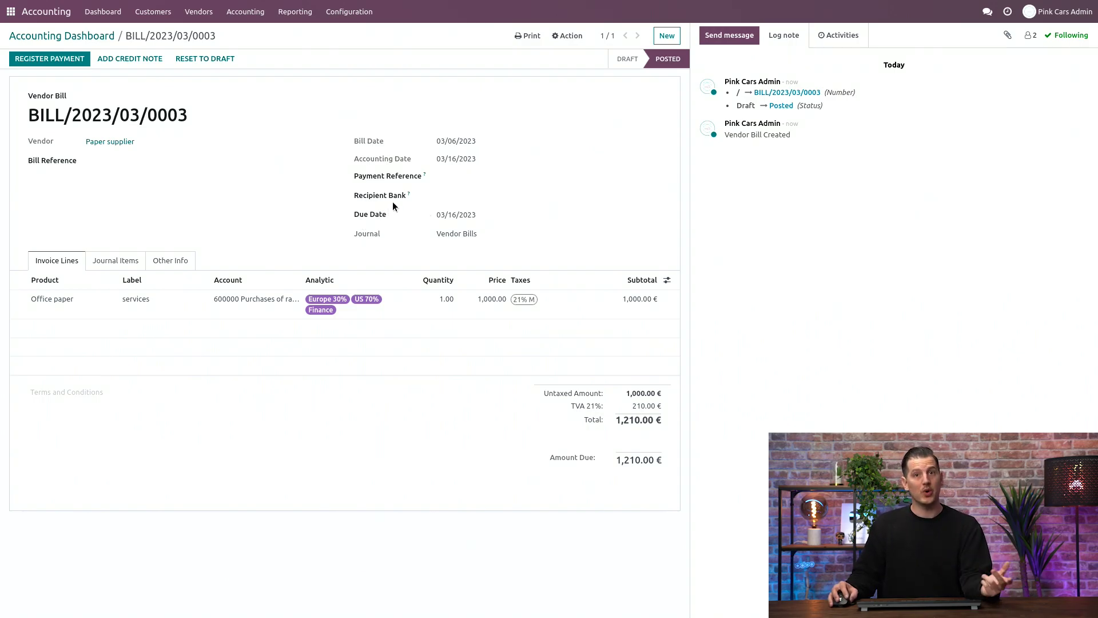
Open the Analytic Items list and remove its Analytic Account grouping.
left_click(255, 16)
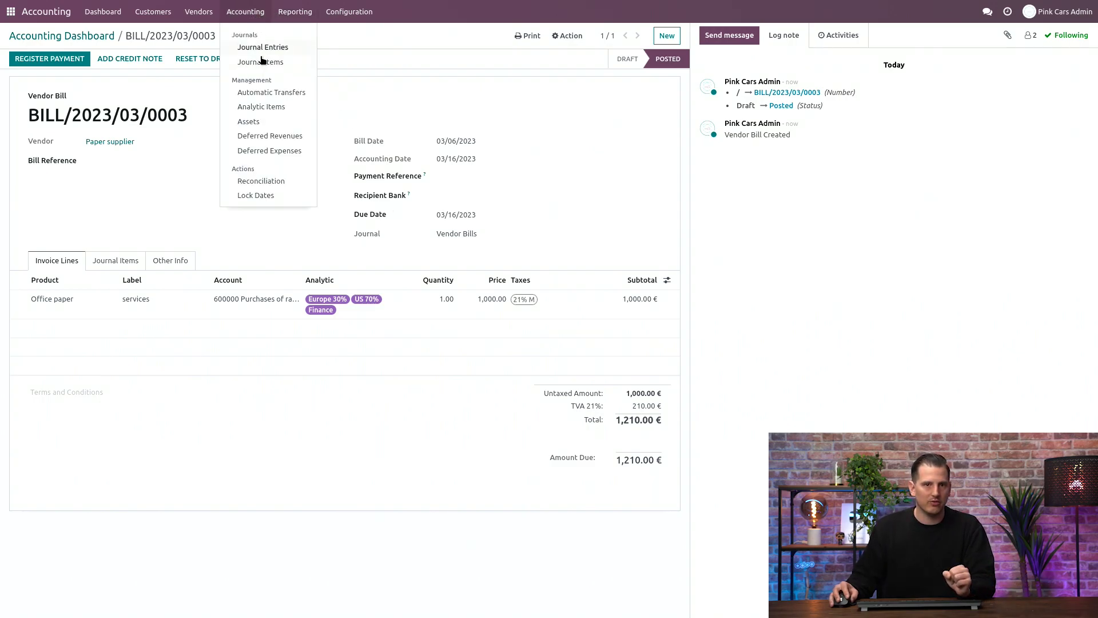
left_click(262, 107)
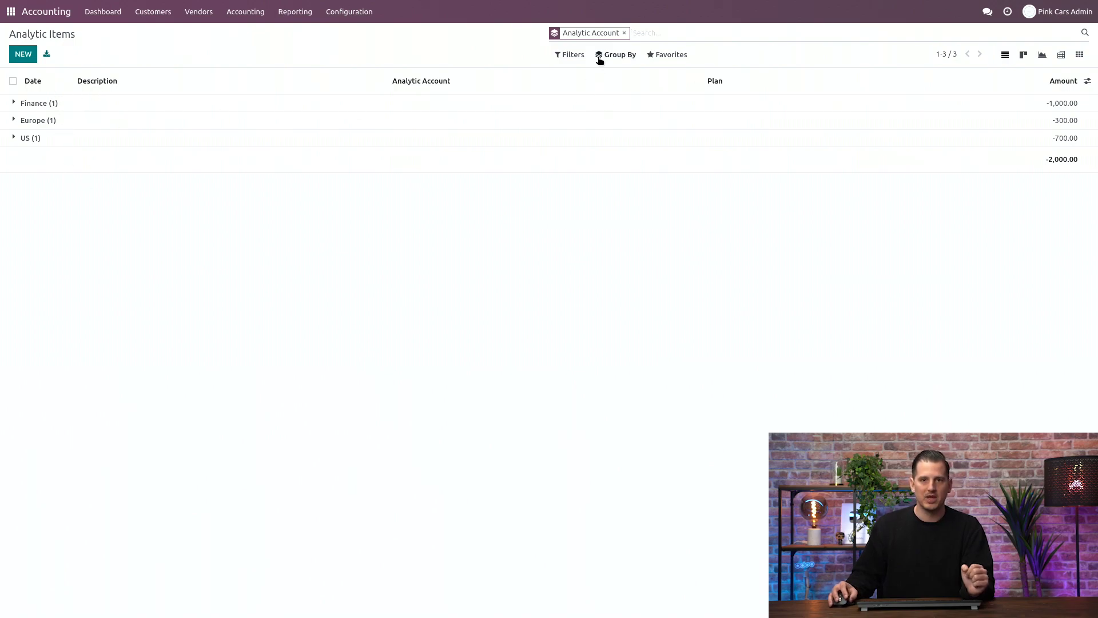
left_click(619, 55)
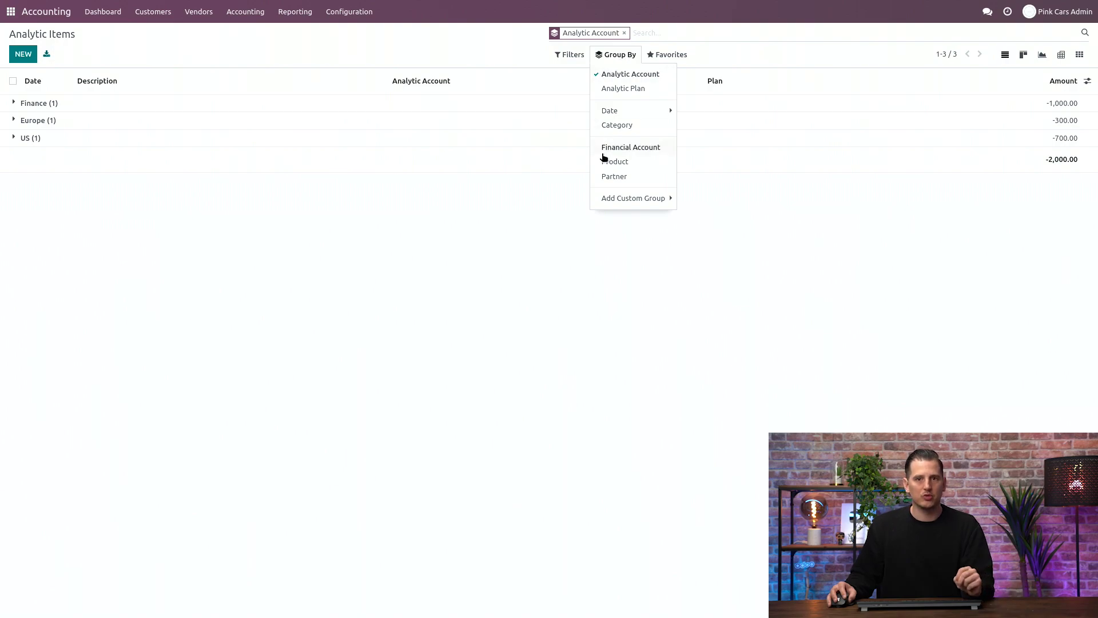
left_click(625, 34)
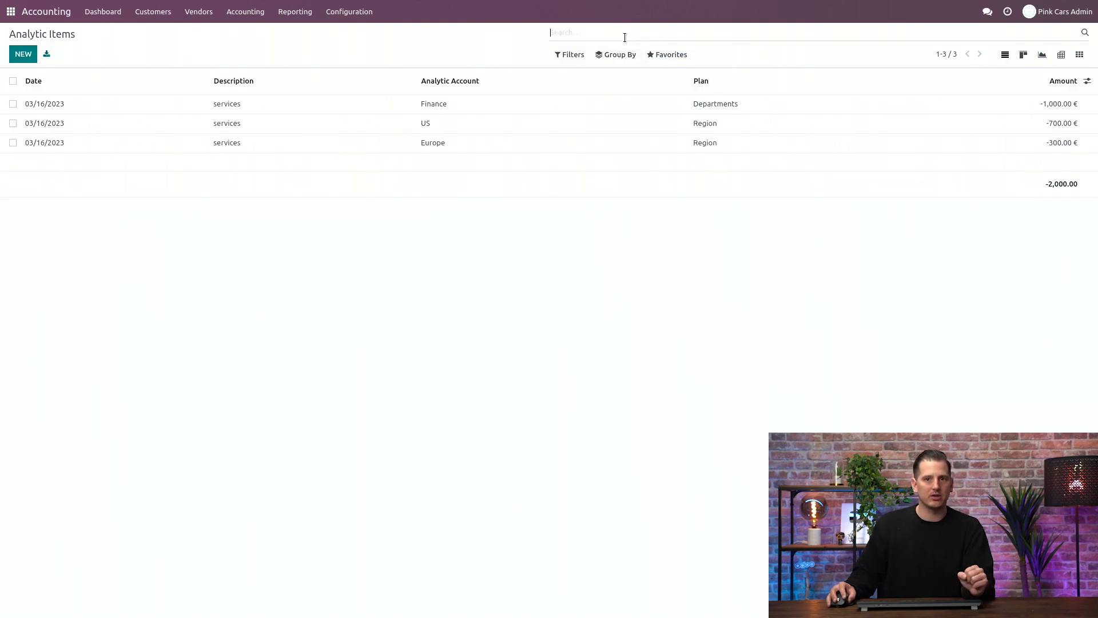
Group analytic items by Analytic Plan then Analytic Account, expanding Region and Departments.
left_click(621, 56)
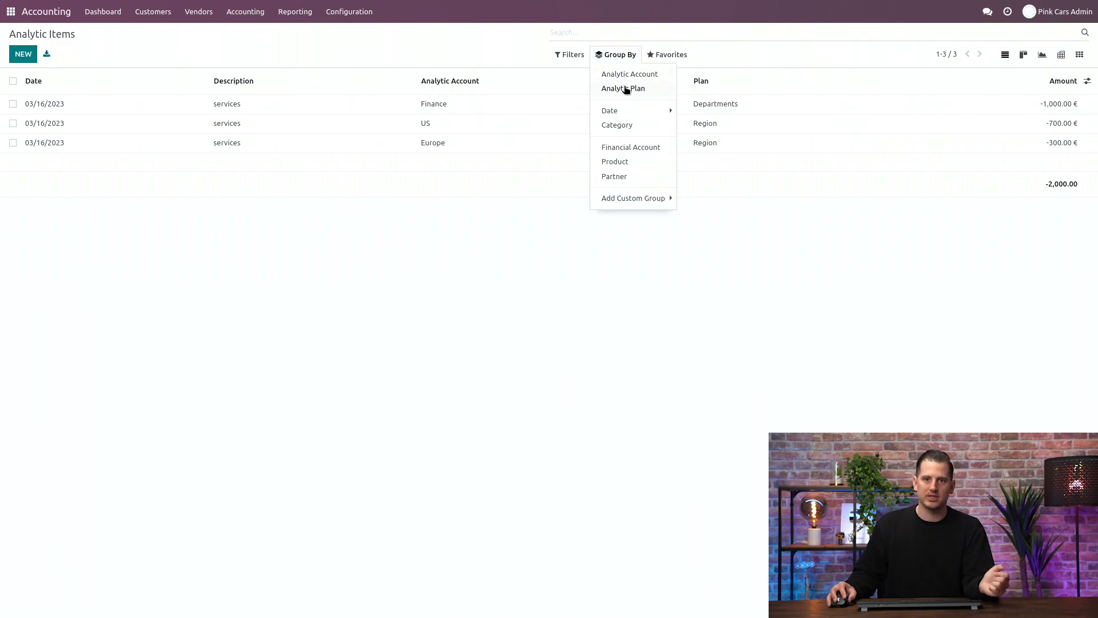
left_click(626, 88)
left_click(628, 78)
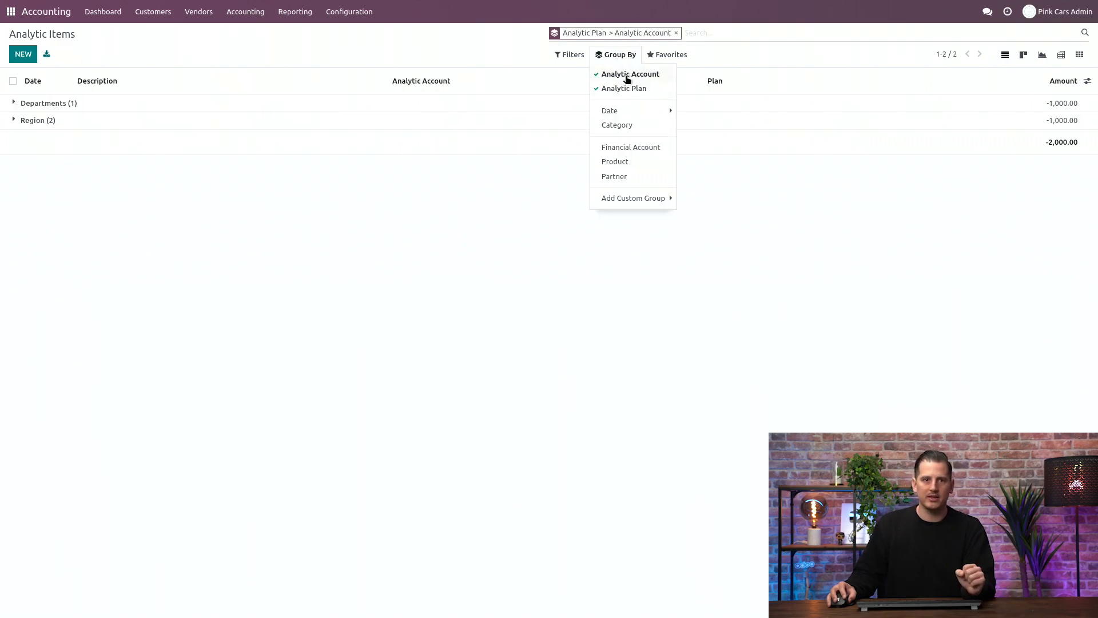
left_click(458, 171)
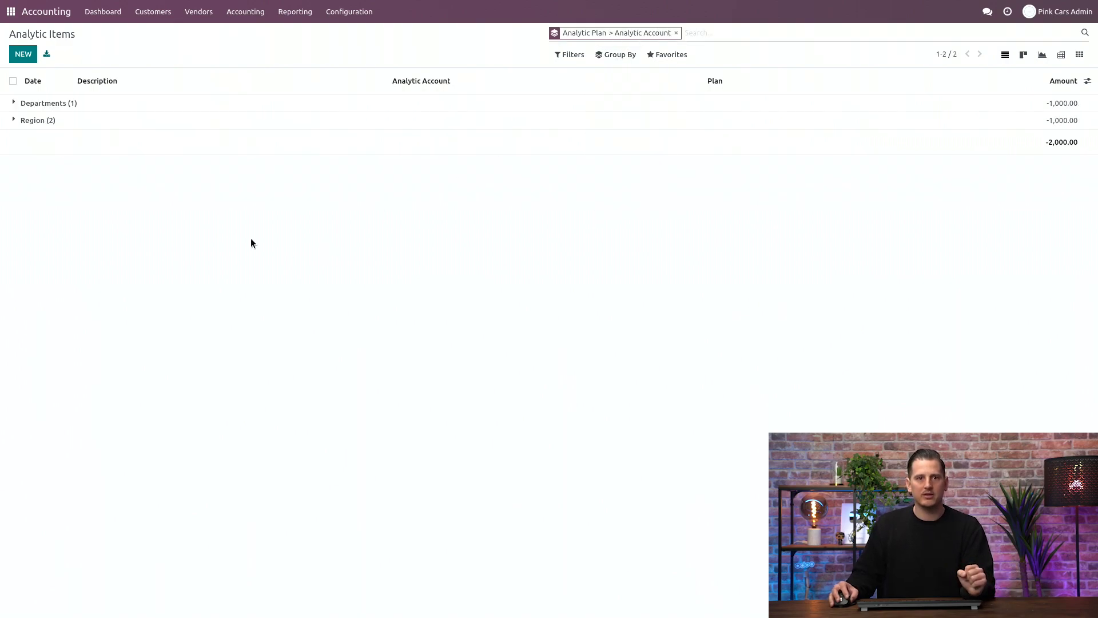
left_click(46, 121)
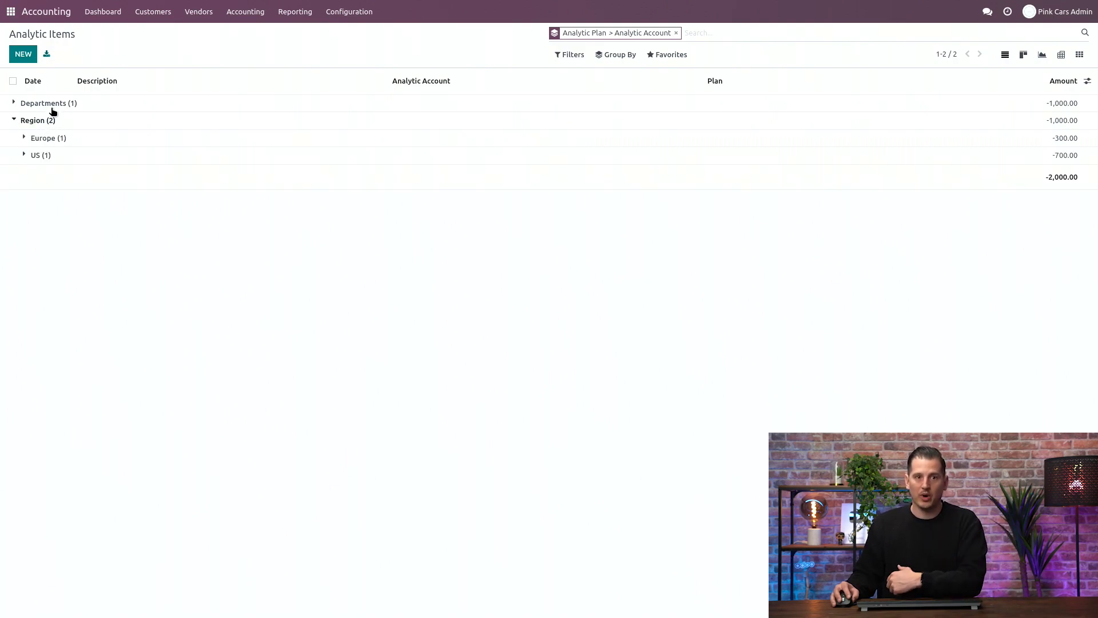
left_click(51, 104)
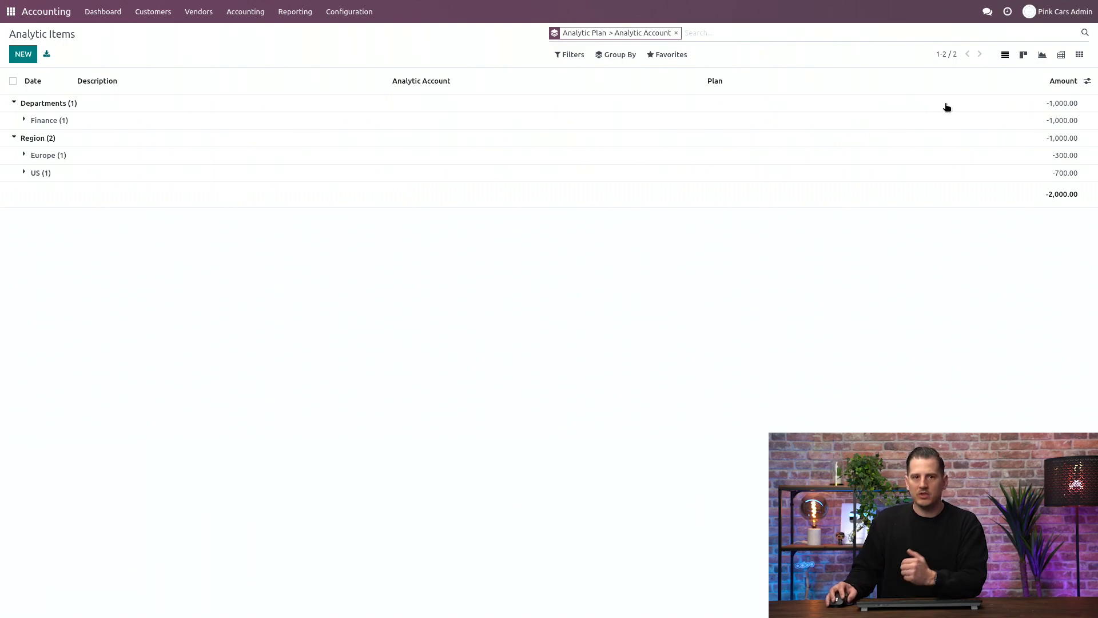
Show the analytic items as a pivot table with columns split by Date > Month.
left_click(1061, 55)
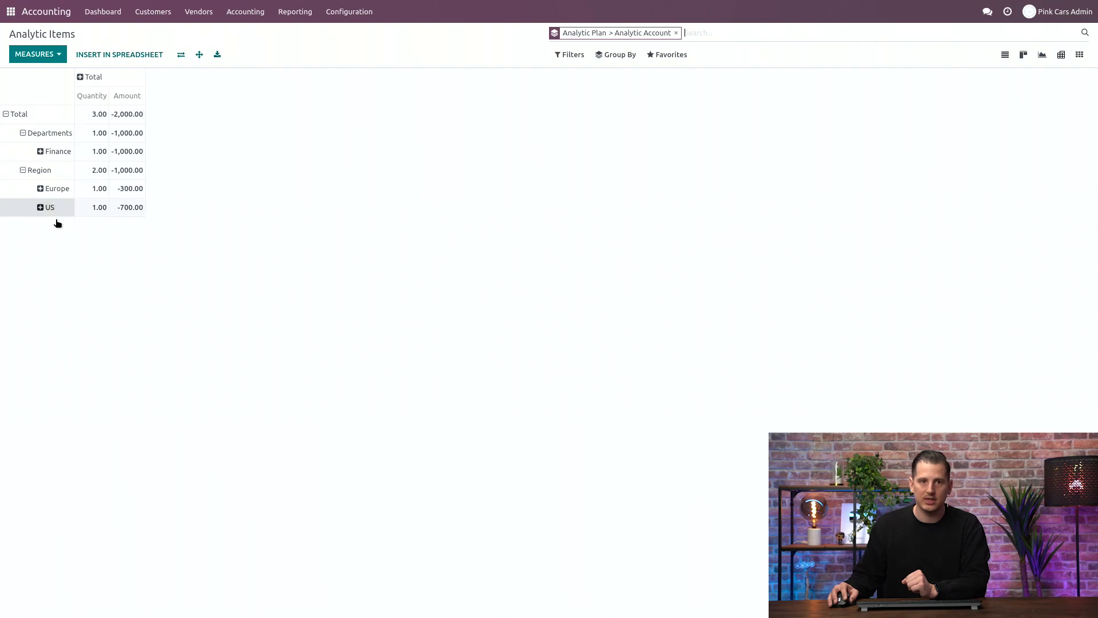
left_click(91, 78)
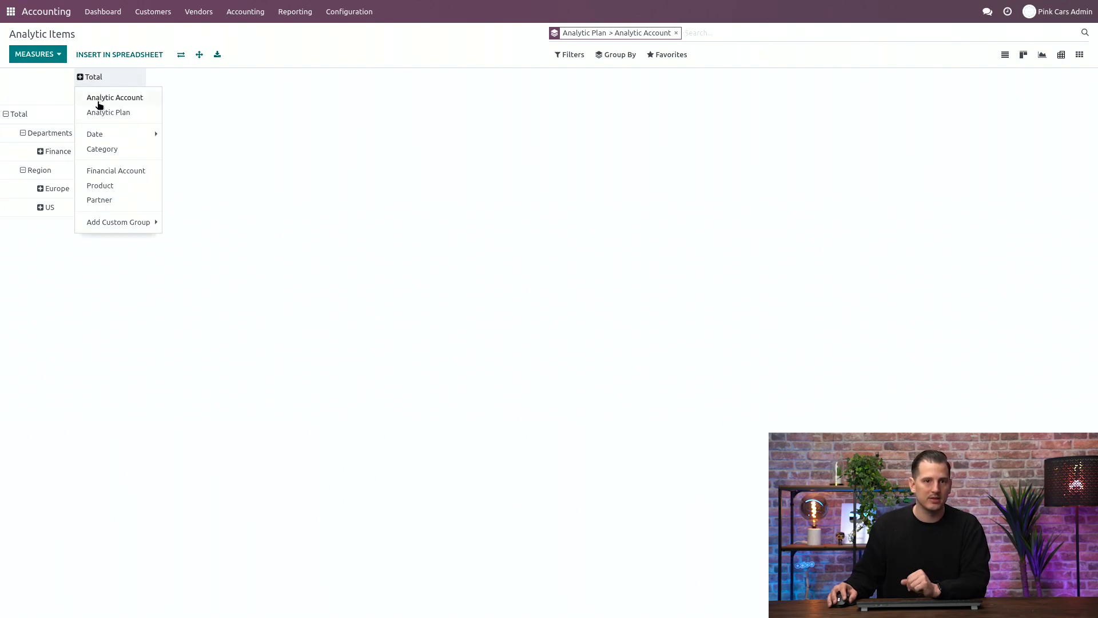
mouse_move(109, 134)
left_click(211, 163)
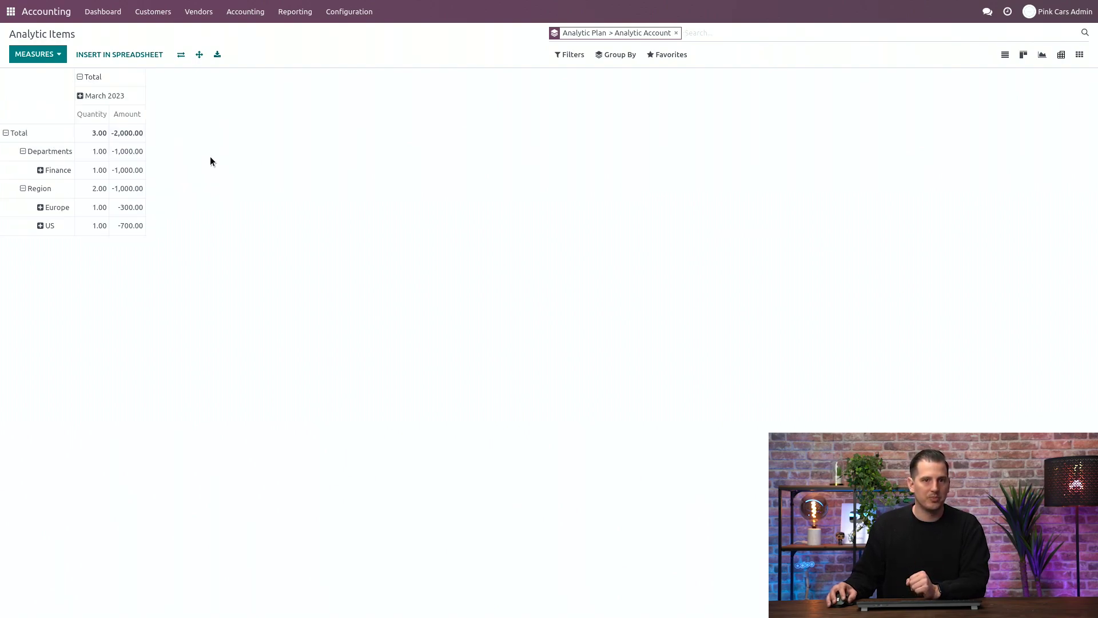
Remove Quantity from the pivot measures, leaving only Amount.
left_click(32, 56)
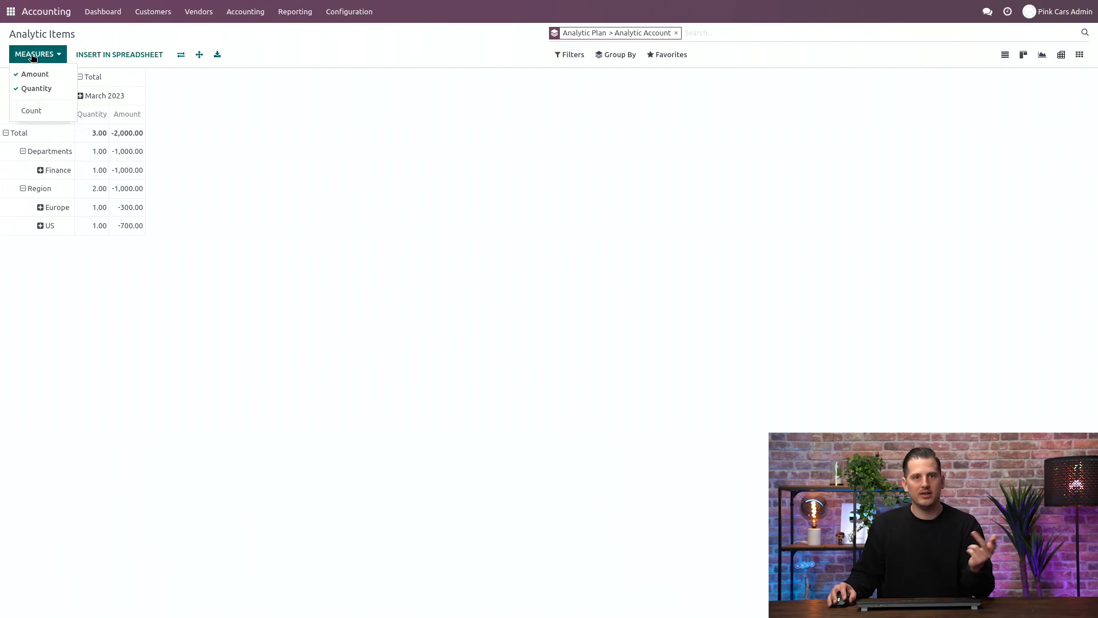
left_click(48, 89)
left_click(296, 157)
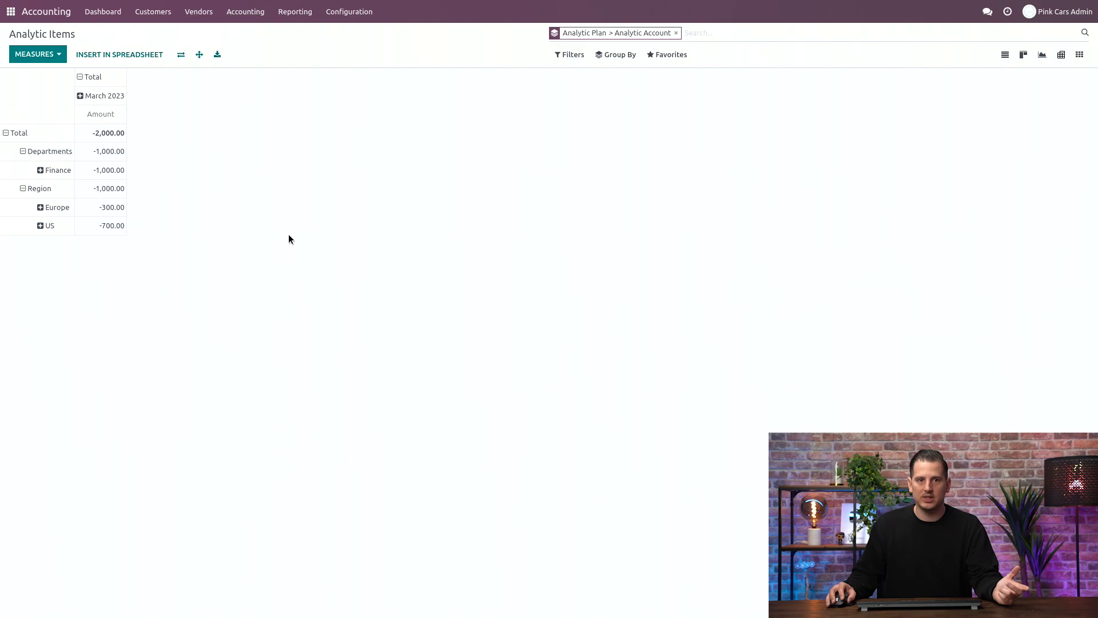